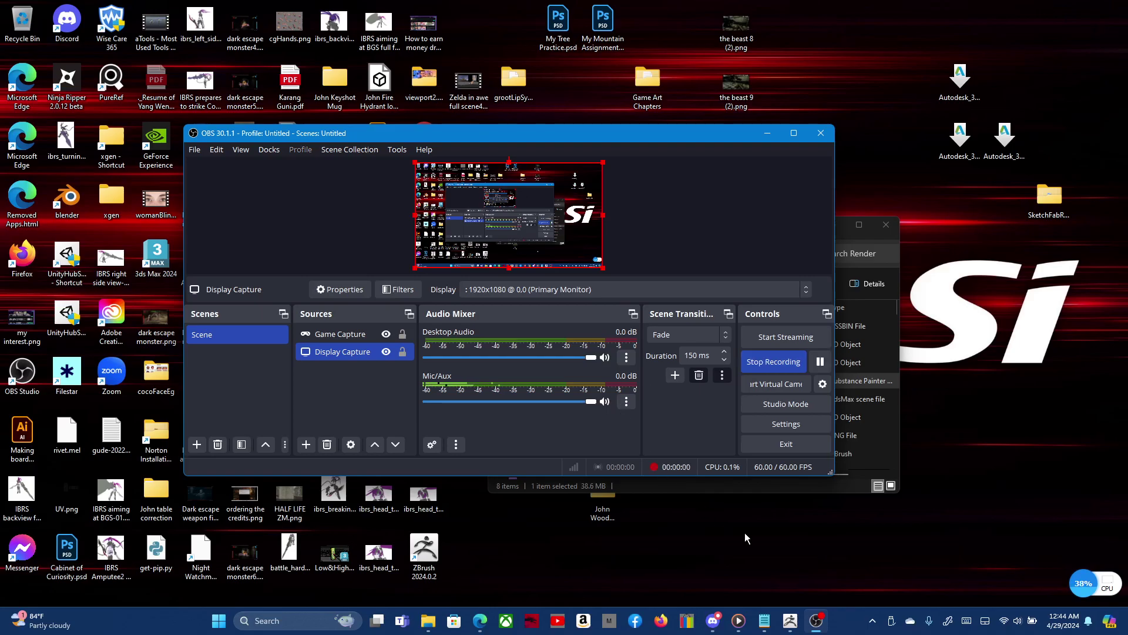
Step: Bring the ZBrush window with the DynaMesh rock sculpt to the front
click(789, 620)
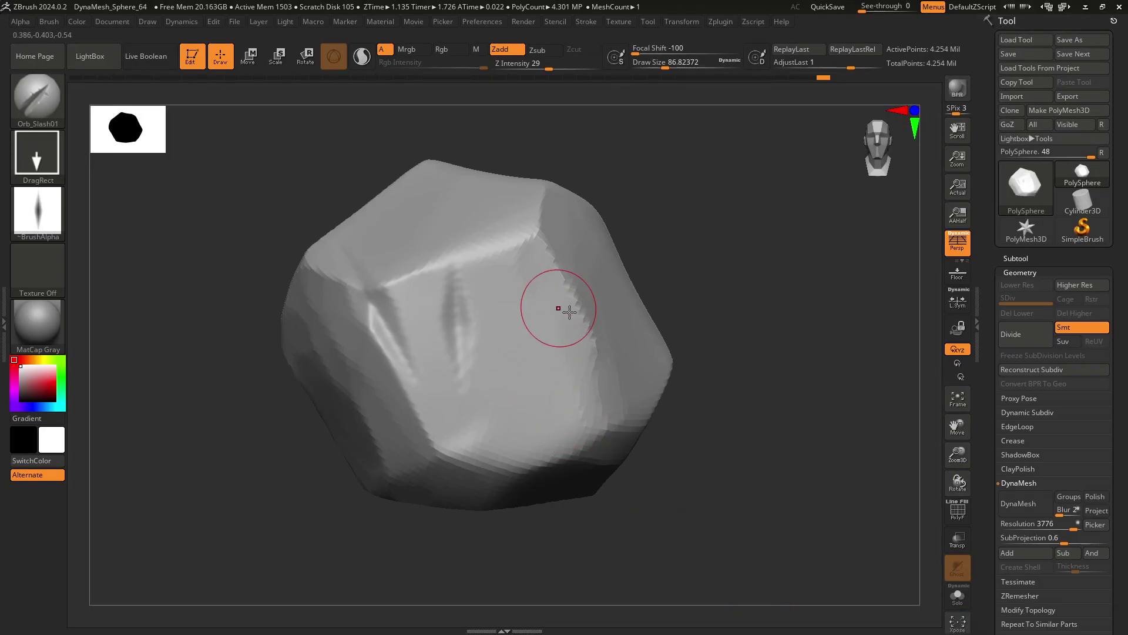
Step: Carve diagonal Orb_Slash01 gashes on the rock's upper-right and right faces
drag(790, 314, 686, 295)
drag(604, 236, 665, 347)
drag(833, 391, 687, 366)
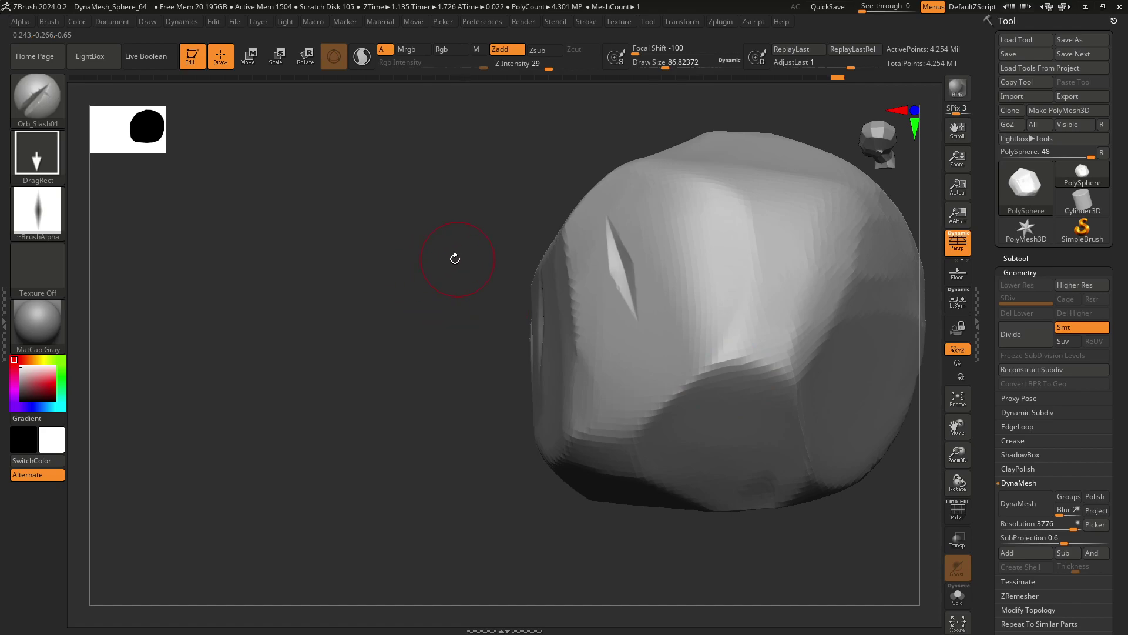
mouse_move(376, 226)
mouse_down()
mouse_move(341, 220)
mouse_move(409, 229)
mouse_move(214, 229)
mouse_move(587, 308)
mouse_up()
drag(795, 350, 632, 301)
mouse_move(573, 244)
mouse_down()
mouse_move(550, 380)
mouse_move(564, 332)
mouse_move(464, 307)
mouse_move(649, 317)
mouse_move(672, 290)
mouse_move(607, 320)
mouse_up()
Step: Turn the rock and add slash gashes near the top left, lower left and bottom
mouse_move(786, 323)
mouse_down()
mouse_move(738, 370)
mouse_move(776, 319)
mouse_move(748, 394)
mouse_move(705, 210)
mouse_up()
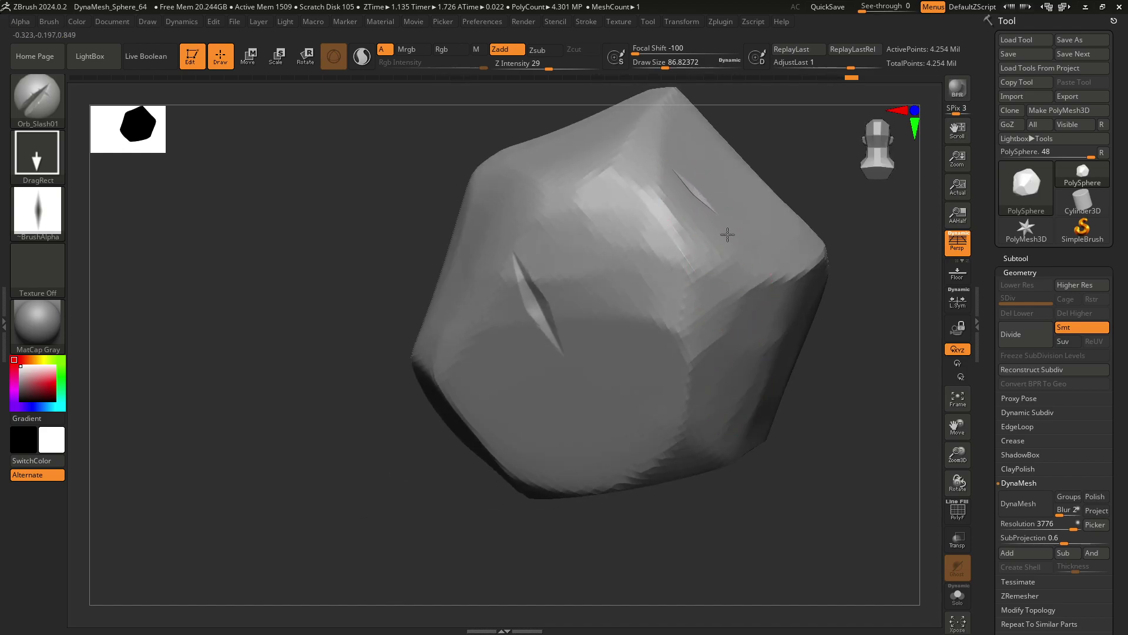
drag(551, 161, 577, 150)
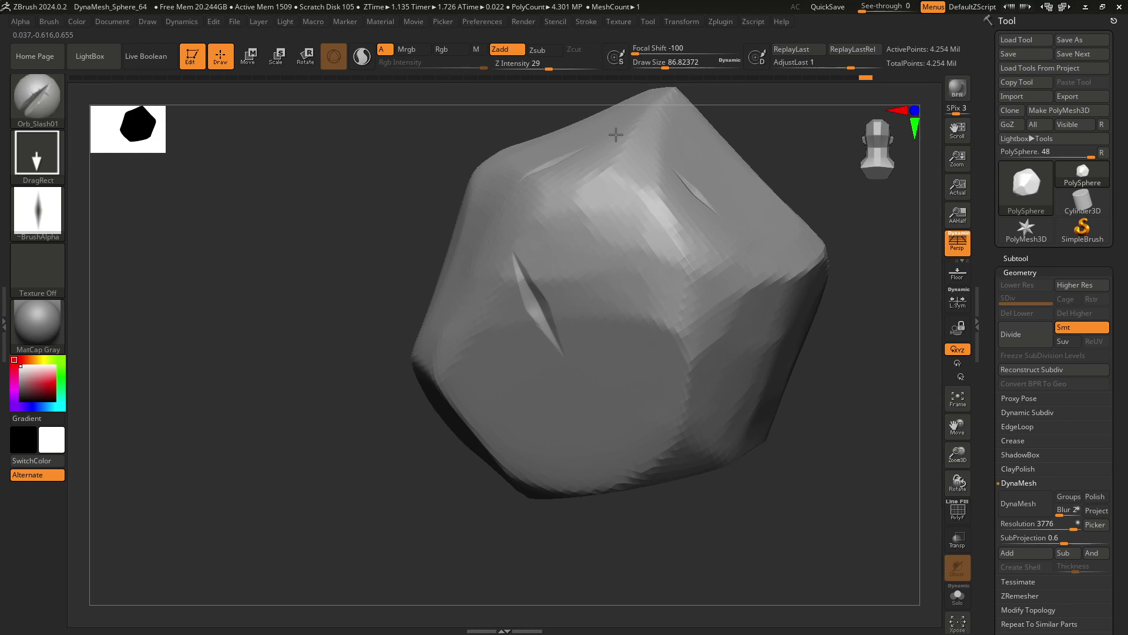
mouse_move(404, 487)
mouse_down()
mouse_move(441, 492)
mouse_move(416, 517)
mouse_move(426, 540)
mouse_move(412, 494)
mouse_up()
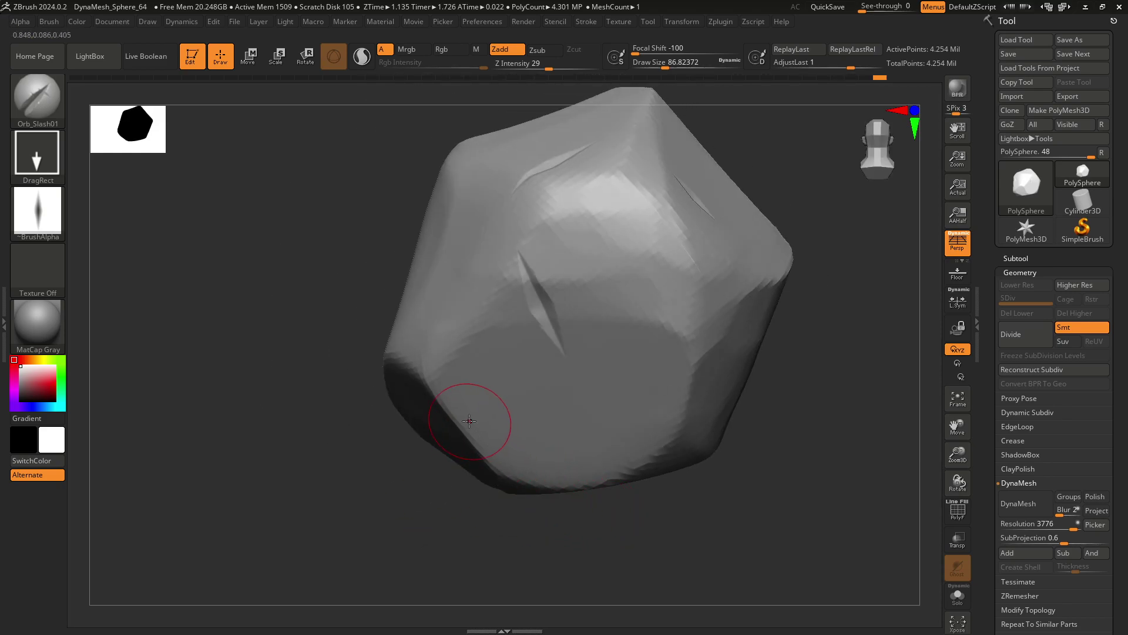
mouse_move(469, 417)
mouse_down()
mouse_move(530, 427)
mouse_move(507, 429)
mouse_up()
drag(637, 471, 678, 482)
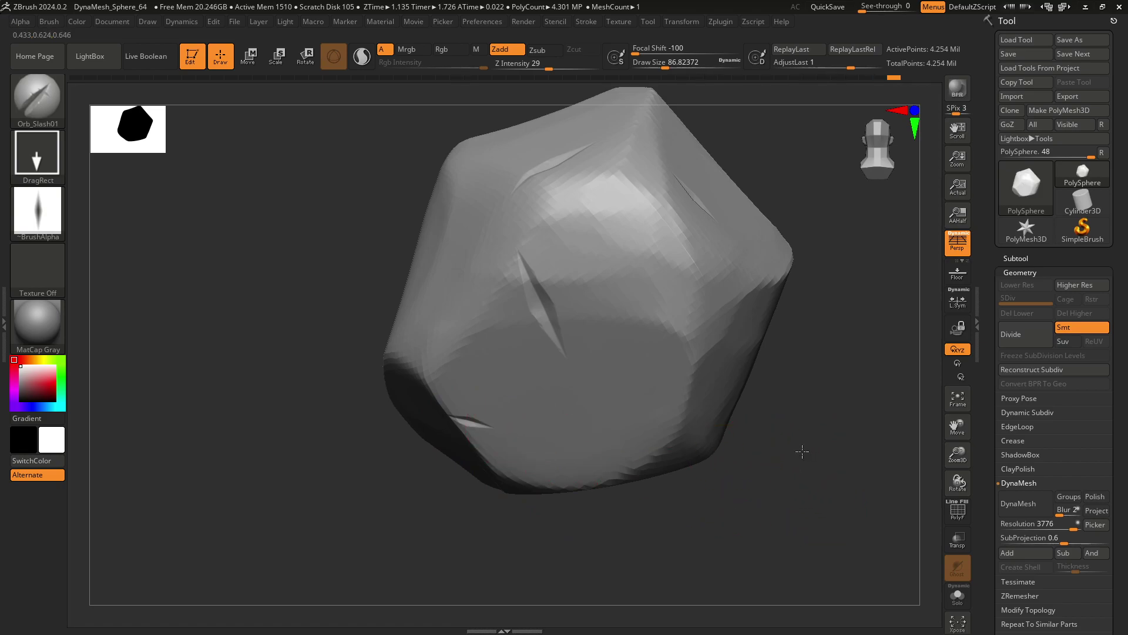
Step: Add slash gashes on the lower right, lower left and upper right, then recentre the rock
mouse_move(802, 451)
mouse_down()
mouse_move(698, 474)
mouse_move(685, 435)
mouse_up()
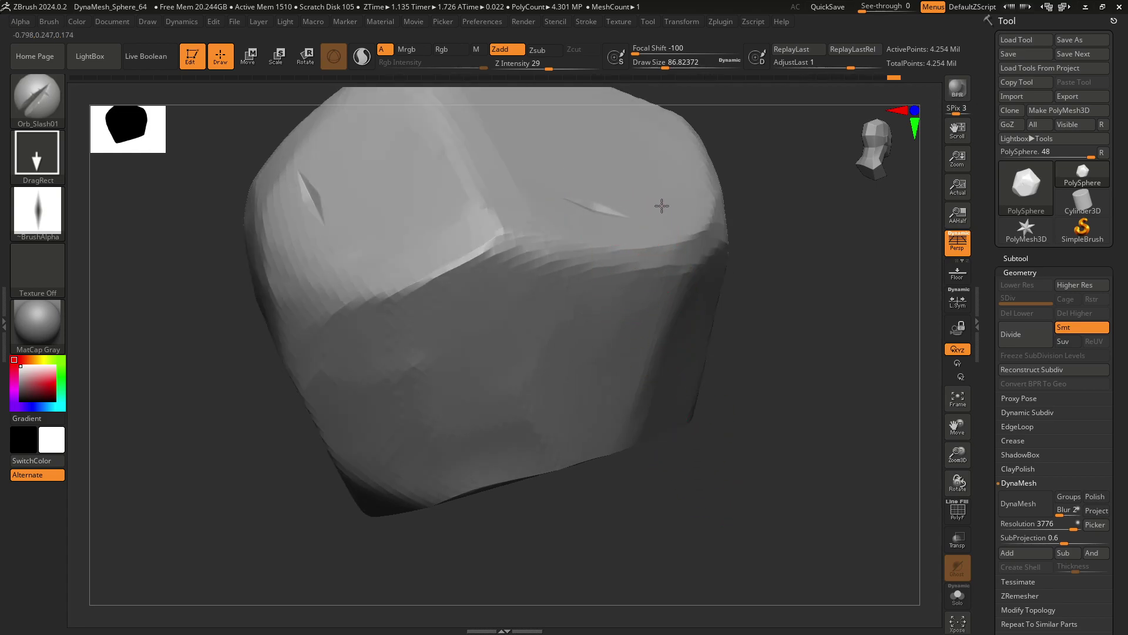
drag(610, 371, 565, 392)
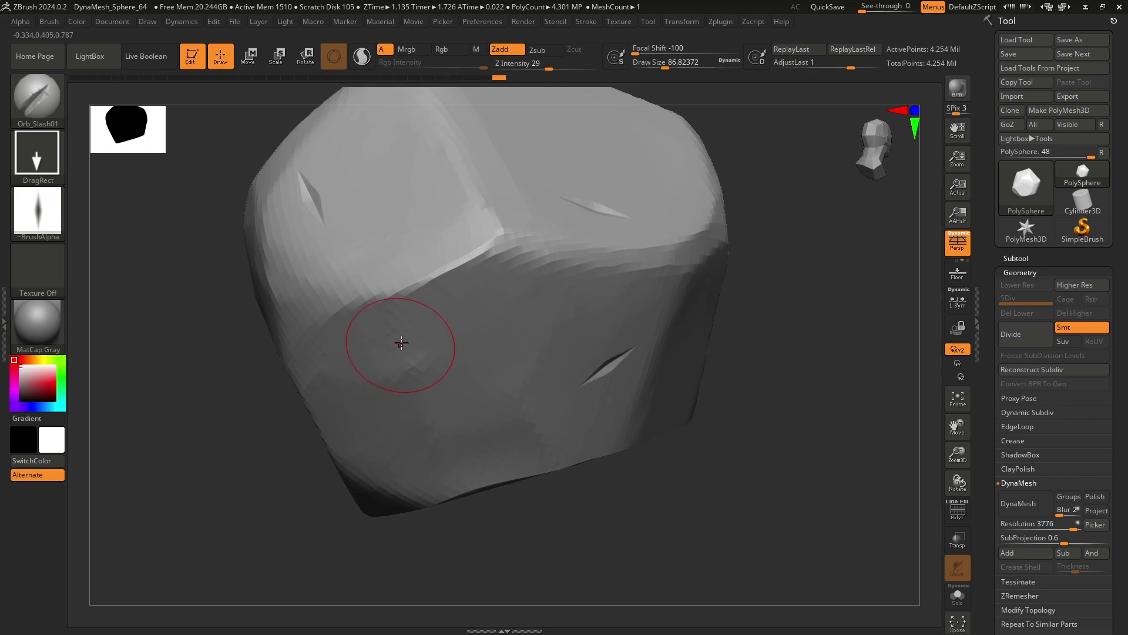
drag(403, 336, 409, 401)
mouse_move(763, 449)
mouse_down()
mouse_move(731, 400)
mouse_move(775, 372)
mouse_up()
drag(590, 226, 587, 271)
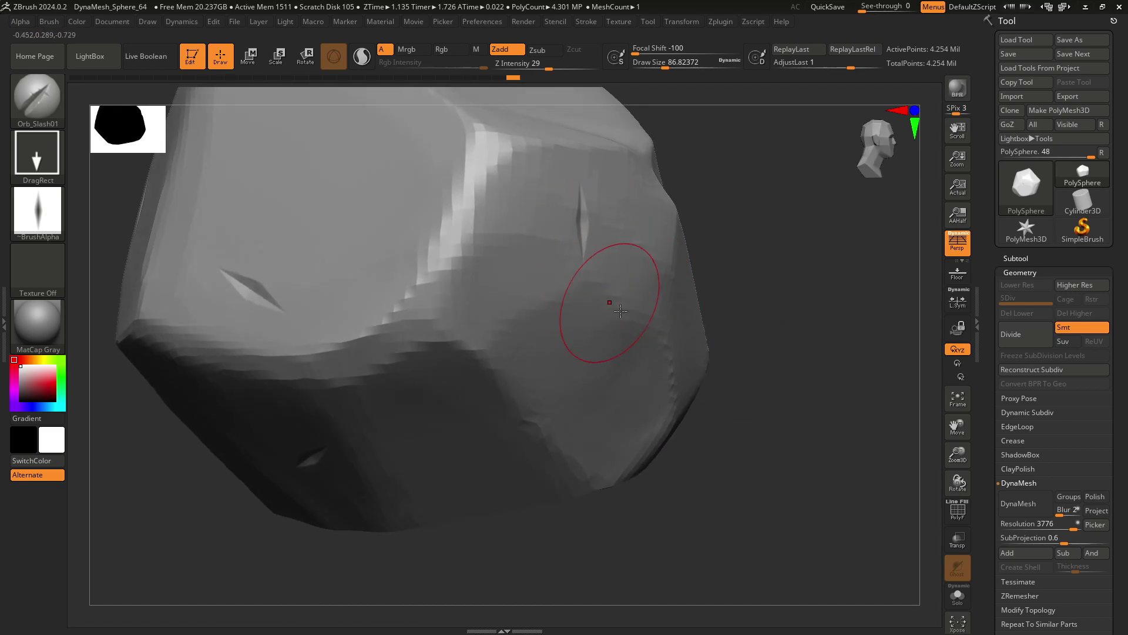
drag(778, 247, 781, 239)
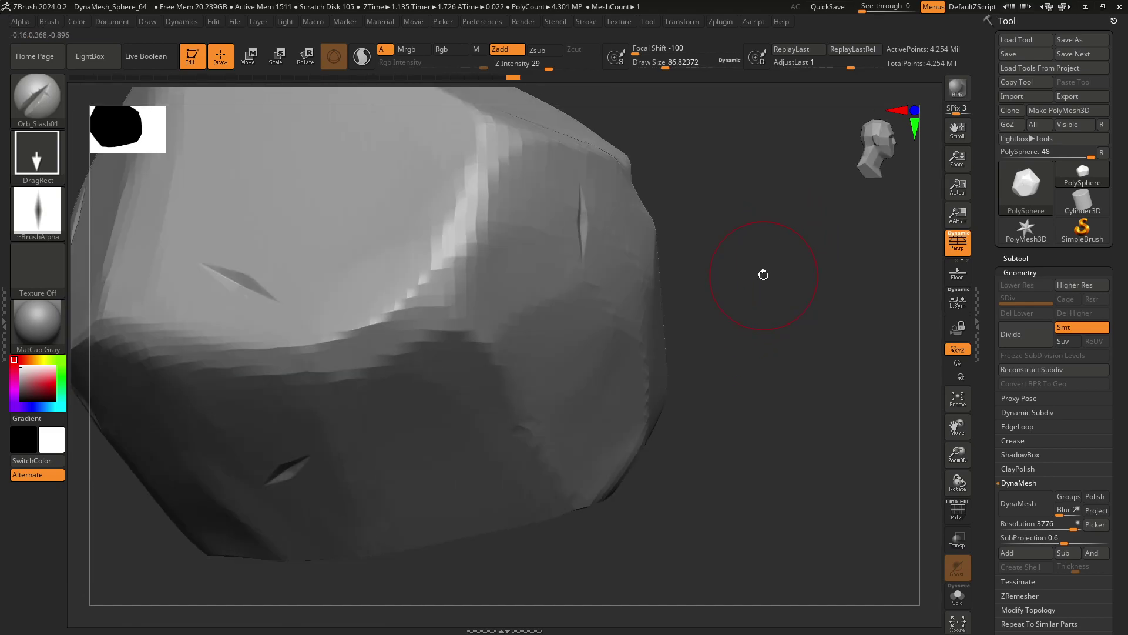
mouse_move(762, 279)
mouse_down()
mouse_move(831, 345)
mouse_move(662, 304)
mouse_move(699, 316)
mouse_move(690, 315)
mouse_up()
key(ctrl)
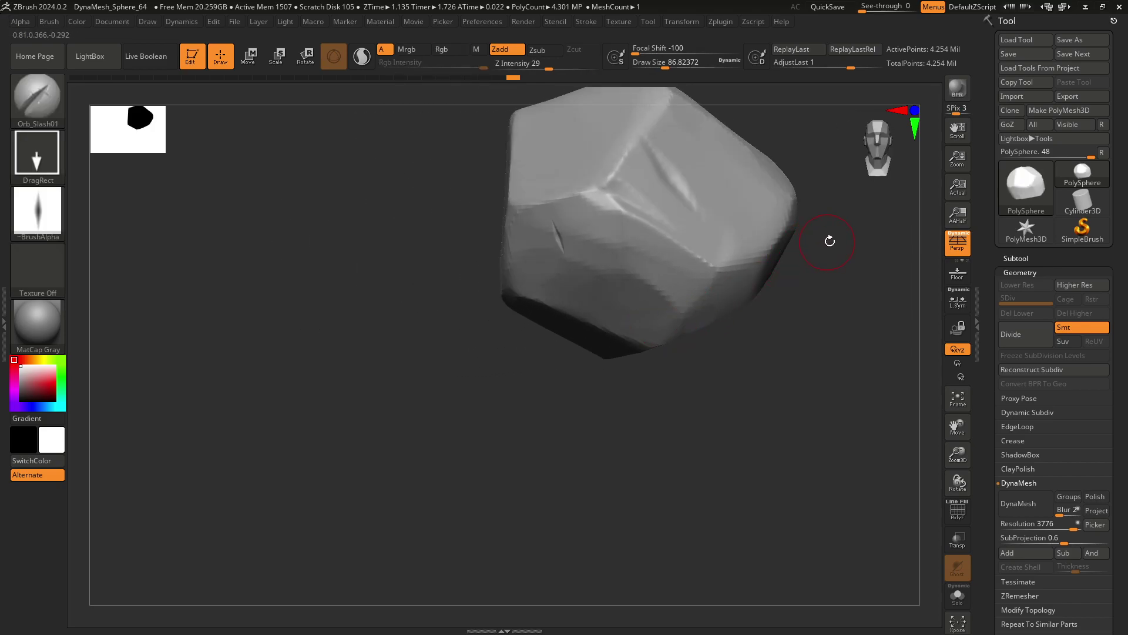
mouse_move(850, 233)
mouse_down()
mouse_move(818, 309)
mouse_move(768, 355)
mouse_move(780, 452)
mouse_move(831, 415)
mouse_up()
Step: Cut near-horizontal slash gashes into the rock's top faces, rotating each stamp while dragging
drag(352, 176, 376, 205)
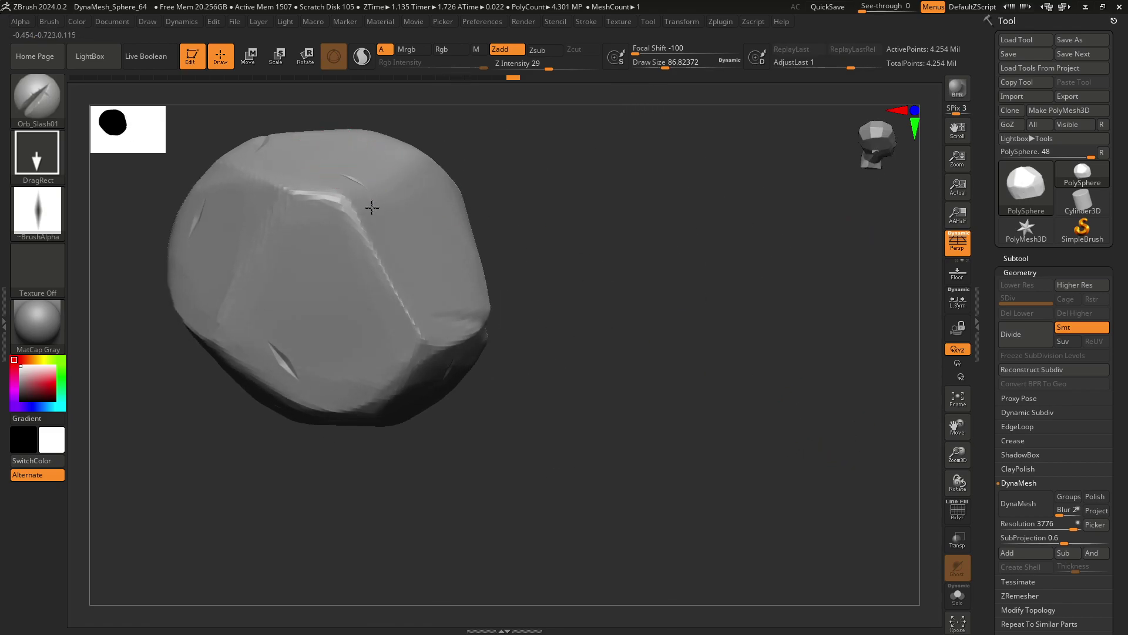
mouse_move(640, 336)
mouse_down()
mouse_move(634, 245)
mouse_move(611, 382)
mouse_move(791, 374)
mouse_up()
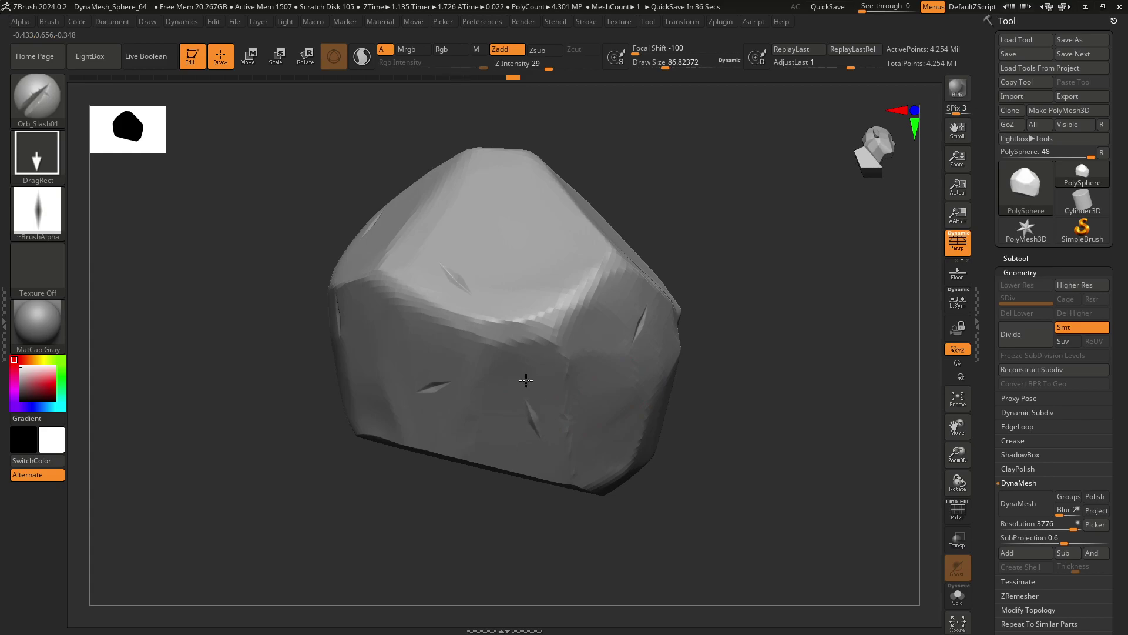
drag(531, 380, 491, 428)
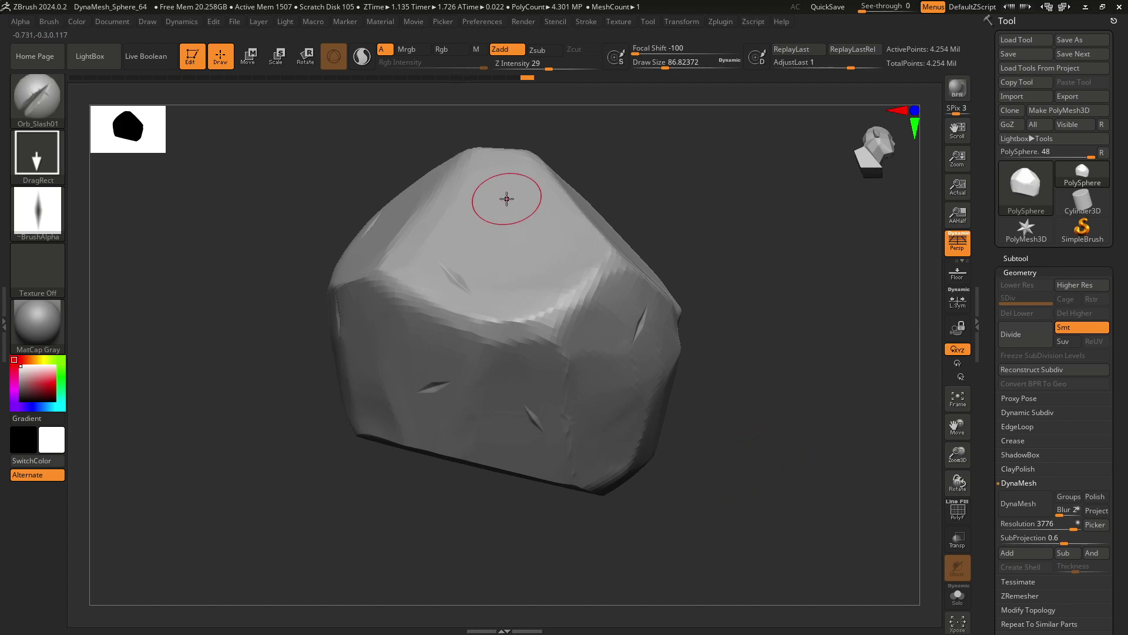
drag(506, 200, 533, 260)
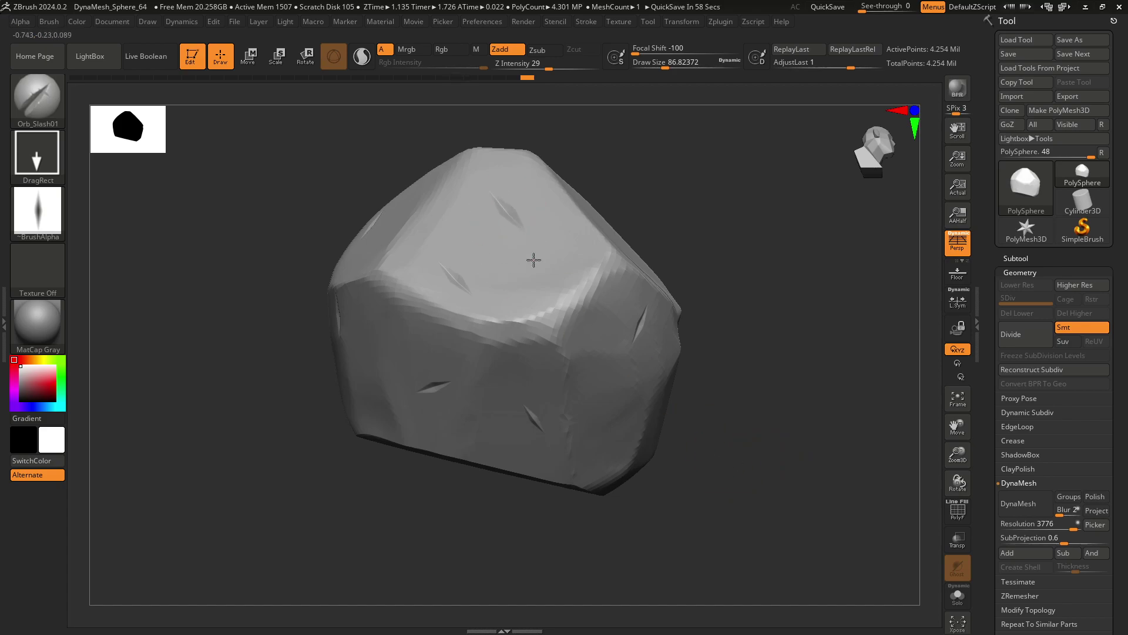
mouse_move(623, 247)
mouse_down()
mouse_move(669, 261)
mouse_move(647, 210)
mouse_move(662, 234)
mouse_move(638, 204)
mouse_move(635, 216)
mouse_move(584, 214)
mouse_move(619, 212)
mouse_up()
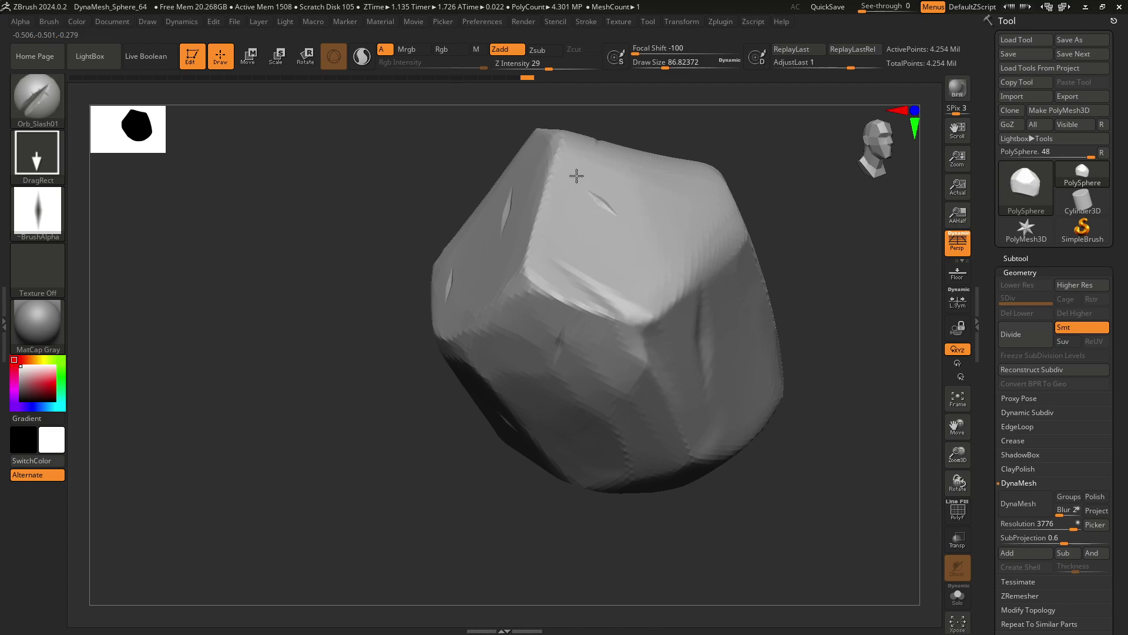
drag(577, 176, 549, 222)
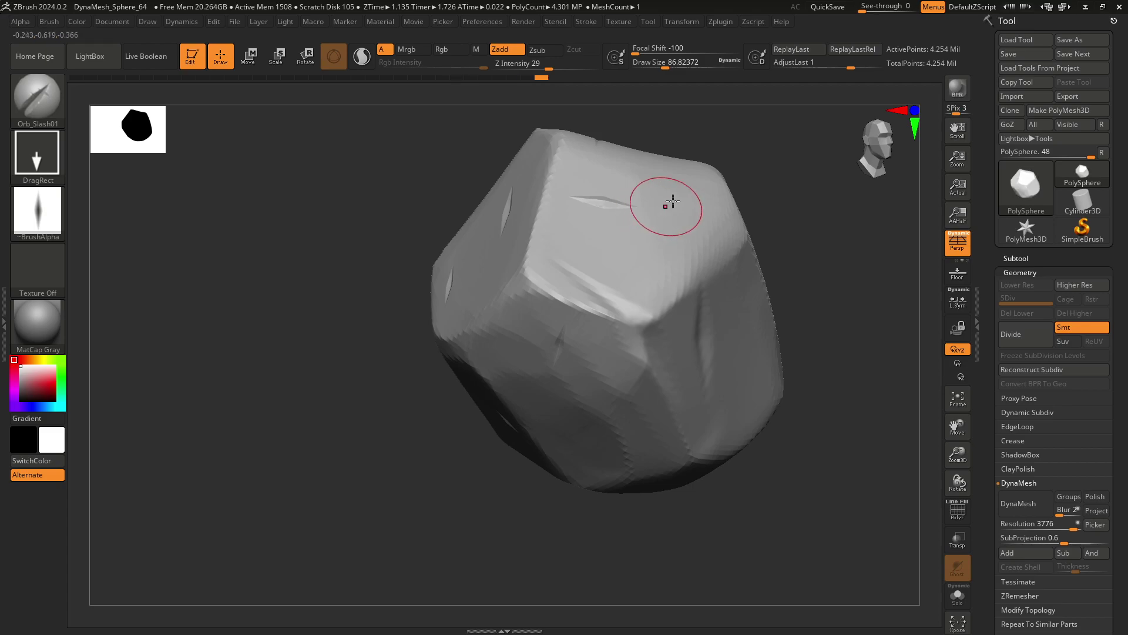
mouse_move(817, 203)
mouse_down()
mouse_move(844, 177)
mouse_move(801, 267)
mouse_move(841, 204)
mouse_up()
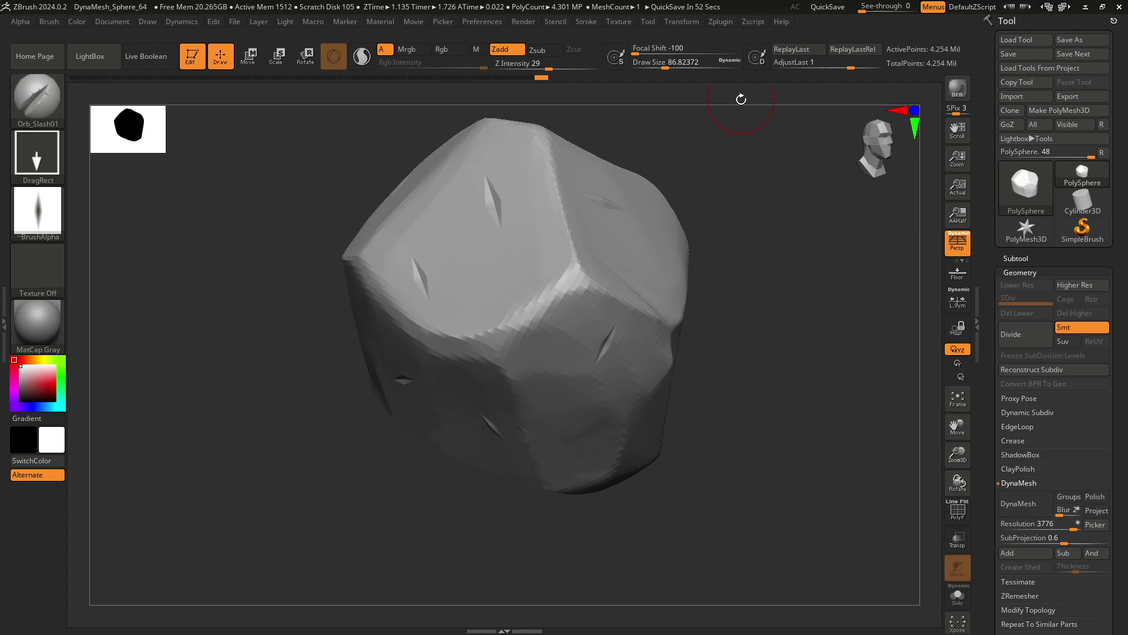
Step: Load the Orb_rubble_01.ZBP brush from the Orb brush pack folder
key(b)
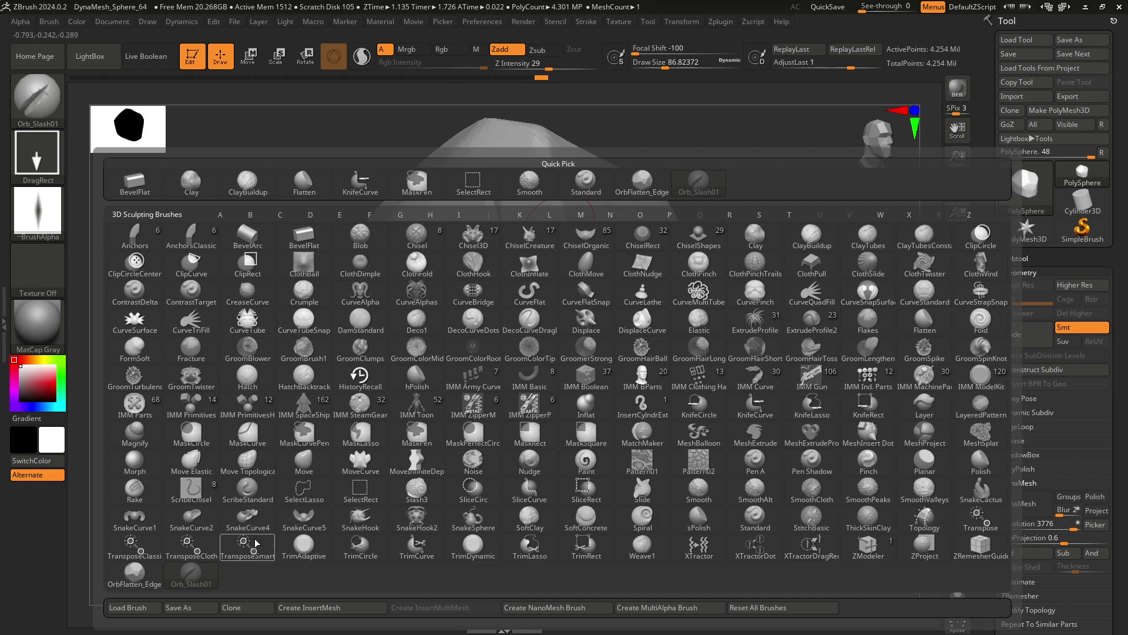
click(134, 610)
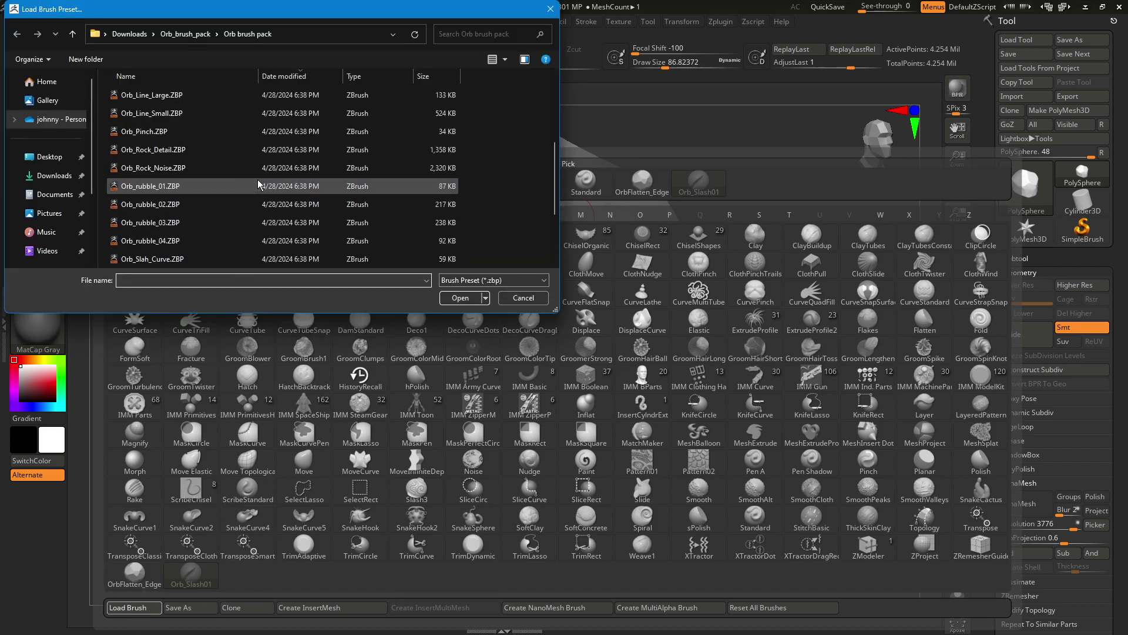
scroll(259, 185, down, 1)
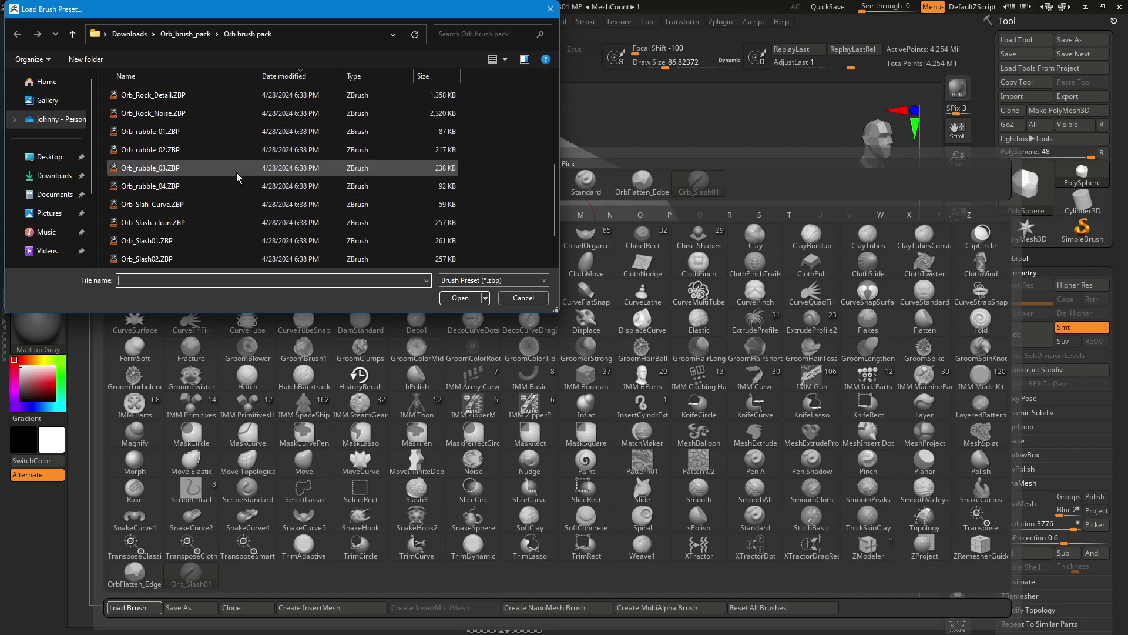
scroll(233, 184, up, 1)
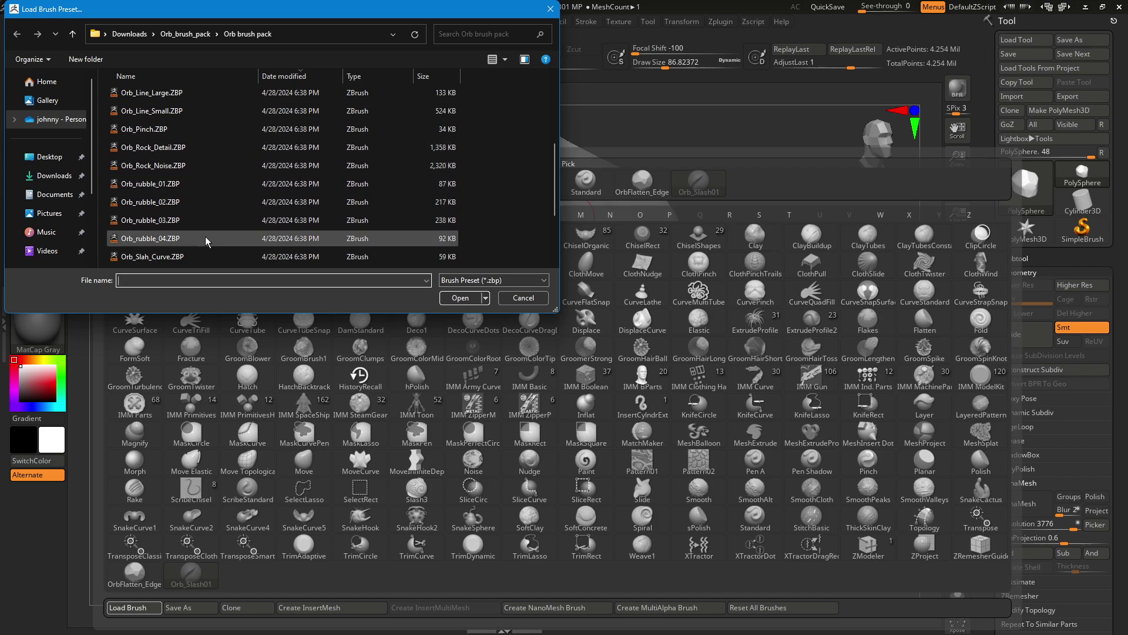
click(209, 185)
click(460, 298)
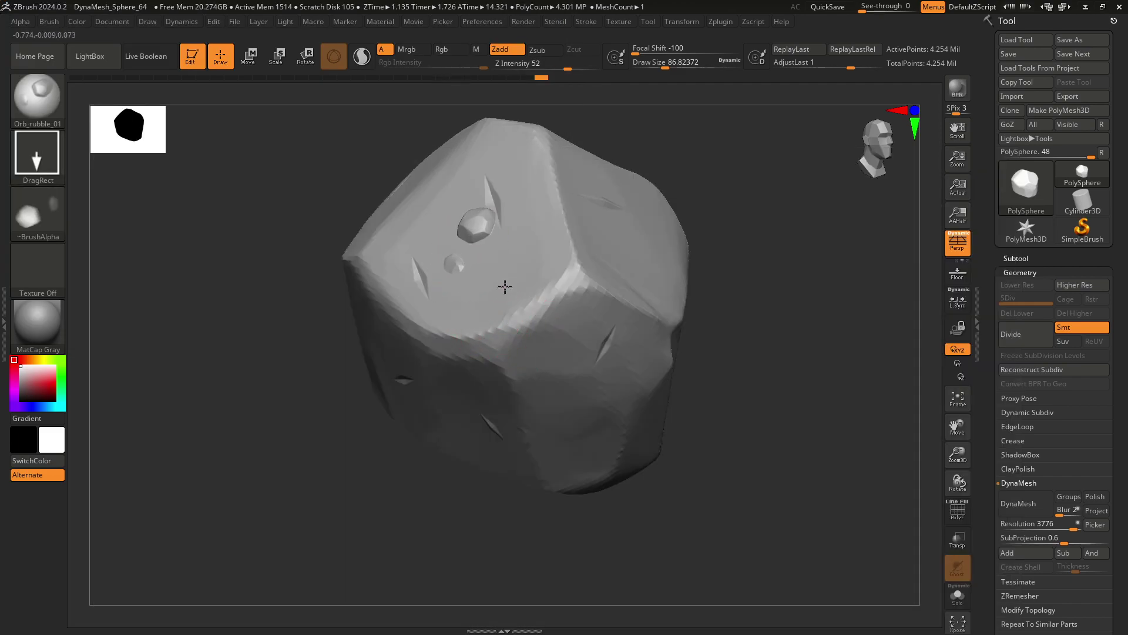
Step: Reshape the first rubble chunk, add a second one, then frame the whole rock
mouse_move(501, 282)
mouse_down()
mouse_move(435, 293)
mouse_move(359, 215)
mouse_up()
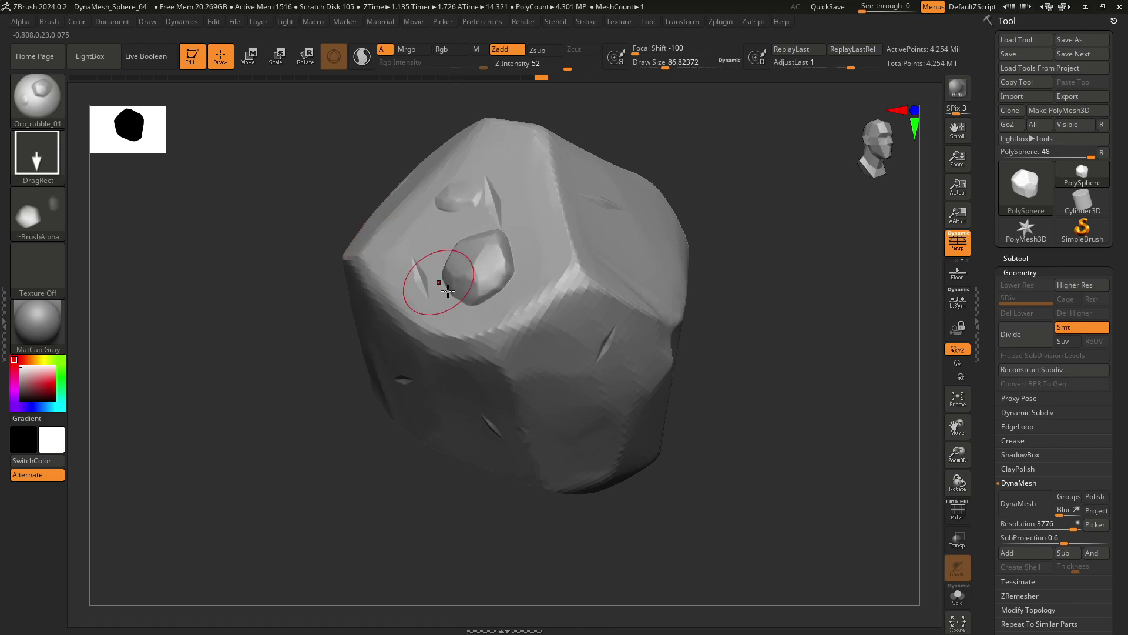
drag(456, 411, 505, 428)
mouse_move(670, 474)
mouse_down()
mouse_move(770, 470)
mouse_move(720, 399)
mouse_move(743, 449)
mouse_move(725, 433)
mouse_move(703, 474)
mouse_move(756, 511)
mouse_move(788, 456)
mouse_move(756, 513)
mouse_move(722, 504)
mouse_move(742, 493)
mouse_move(801, 534)
mouse_move(713, 501)
mouse_move(730, 496)
mouse_move(707, 511)
mouse_move(751, 526)
mouse_move(748, 480)
mouse_move(735, 468)
mouse_move(753, 479)
mouse_move(718, 461)
mouse_move(756, 463)
mouse_move(734, 466)
mouse_move(523, 203)
mouse_up()
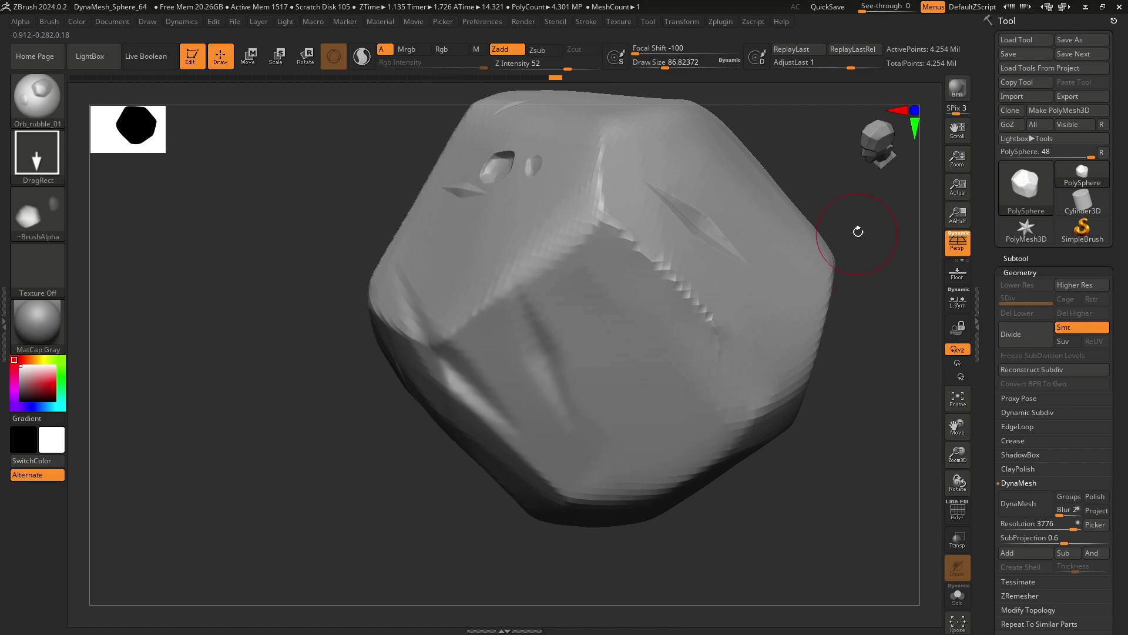
key(shift)
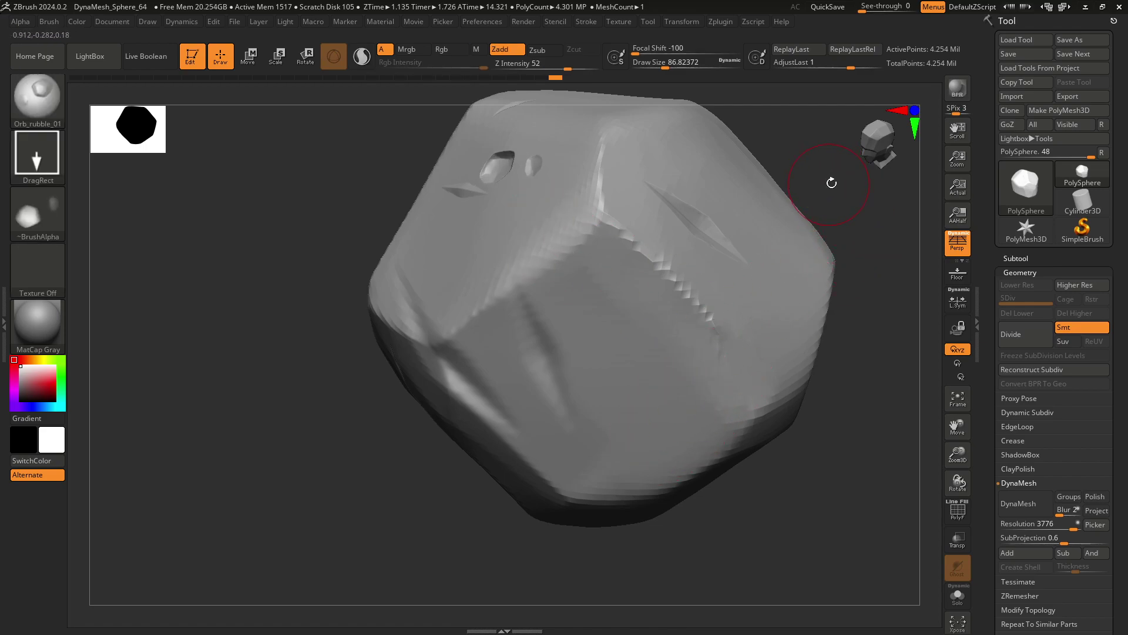
mouse_move(839, 176)
mouse_down()
mouse_move(796, 188)
mouse_move(845, 228)
mouse_up()
drag(830, 332, 834, 314)
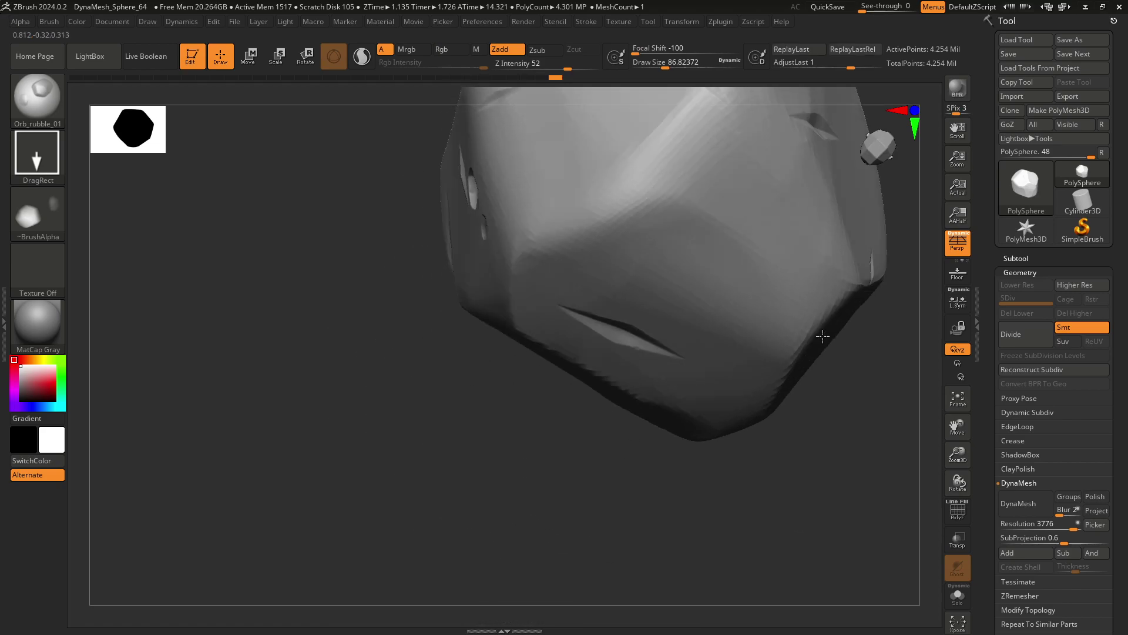
drag(881, 206, 879, 285)
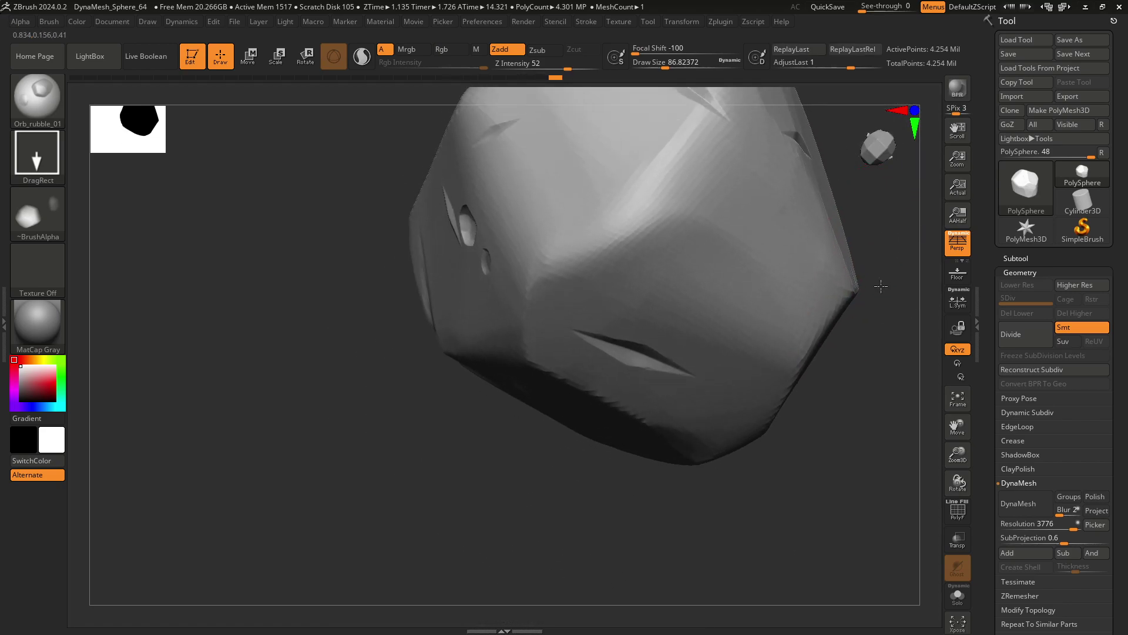
key(f)
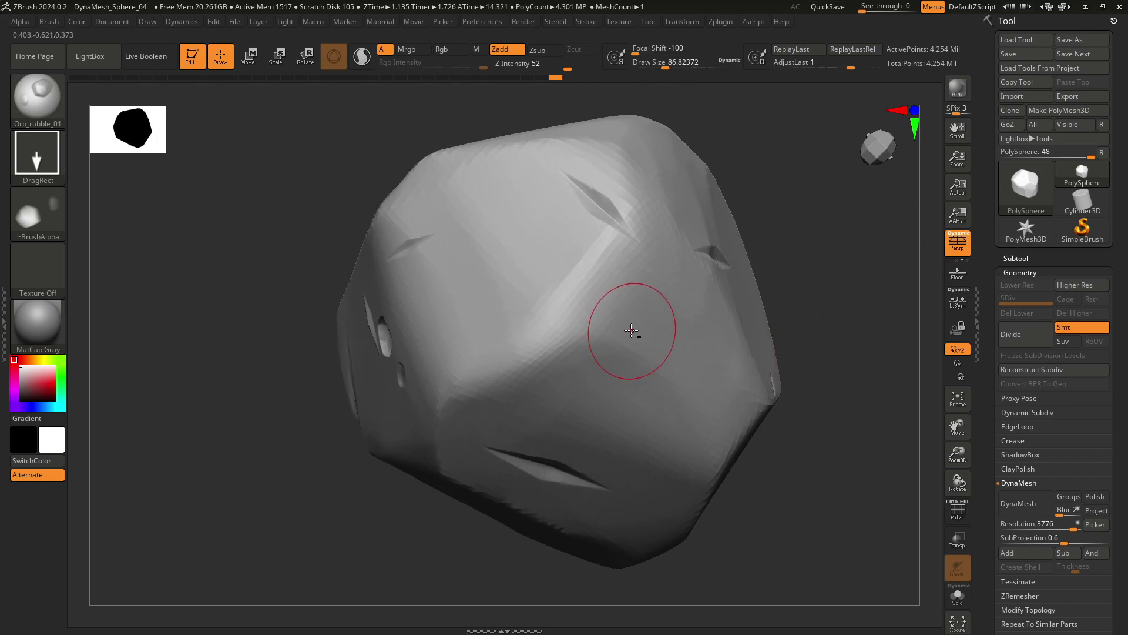
Step: Stamp pairs of rubble holes into the rock's front, upper and side faces
drag(632, 330, 664, 361)
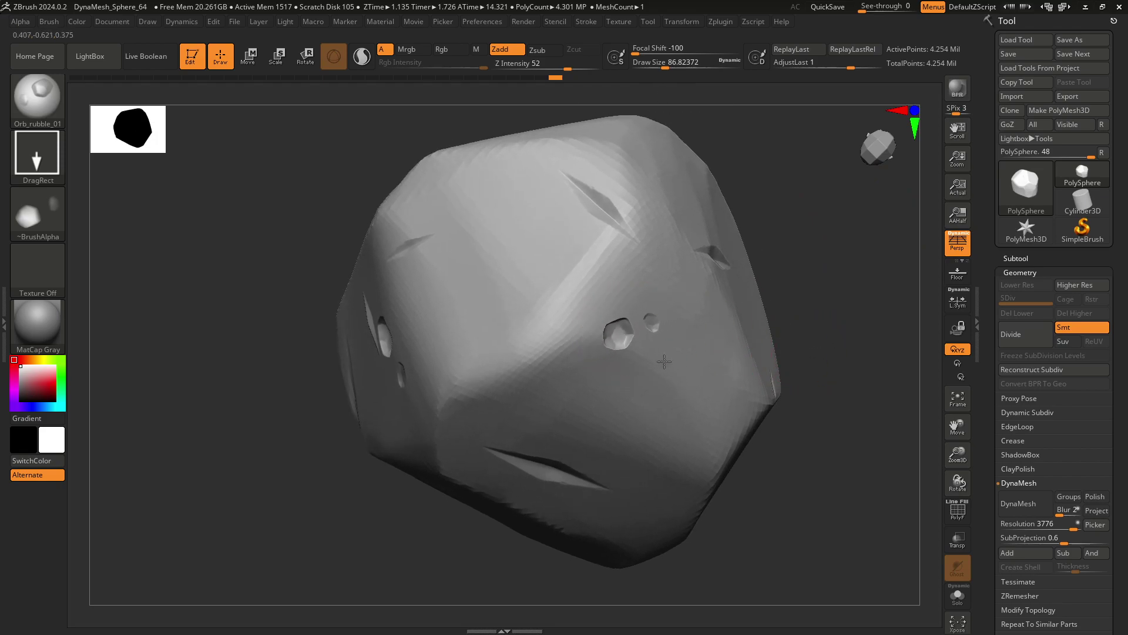
mouse_move(487, 226)
mouse_down()
mouse_move(519, 175)
mouse_move(595, 186)
mouse_move(532, 233)
mouse_up()
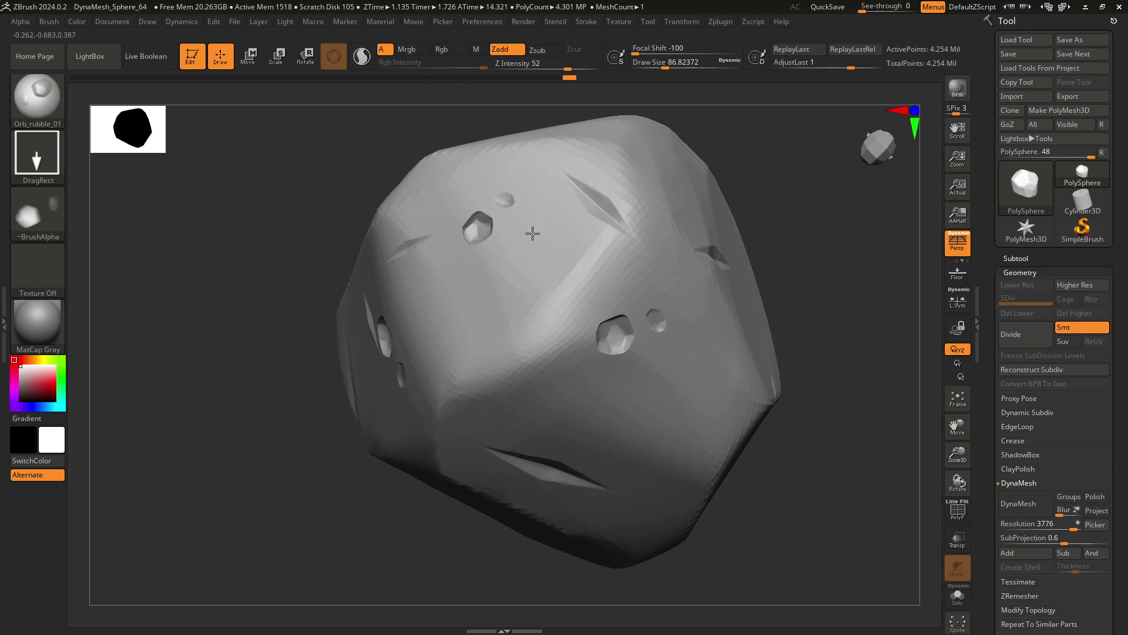
mouse_move(773, 244)
mouse_down()
mouse_move(814, 268)
mouse_move(823, 180)
mouse_move(701, 401)
mouse_move(733, 380)
mouse_up()
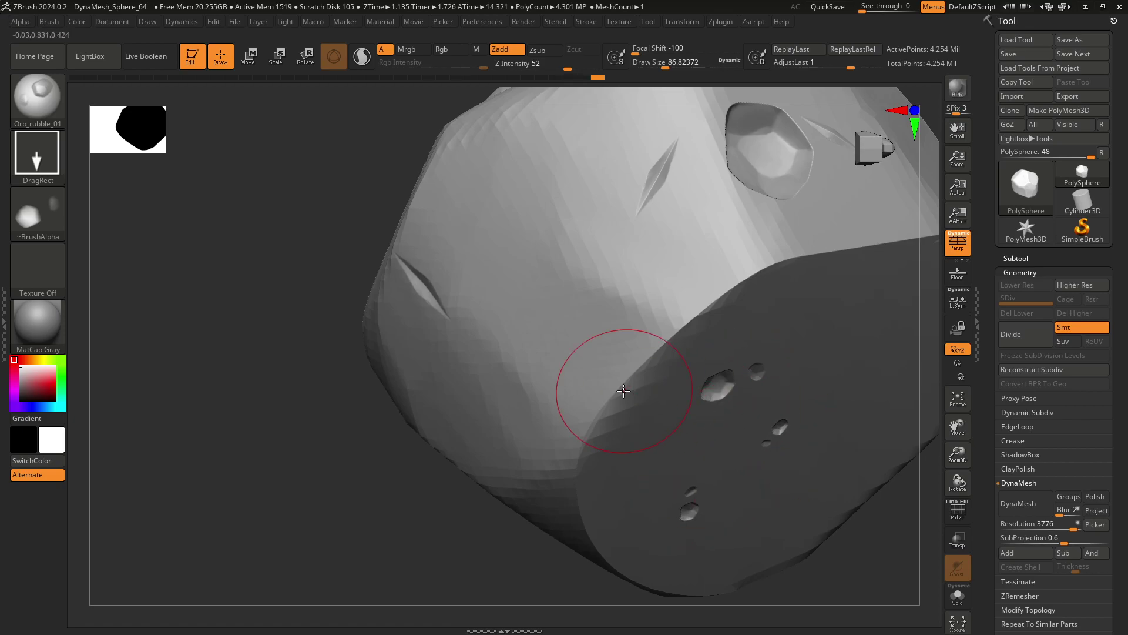
mouse_move(693, 300)
mouse_down()
mouse_move(723, 325)
mouse_move(704, 315)
mouse_move(769, 310)
mouse_up()
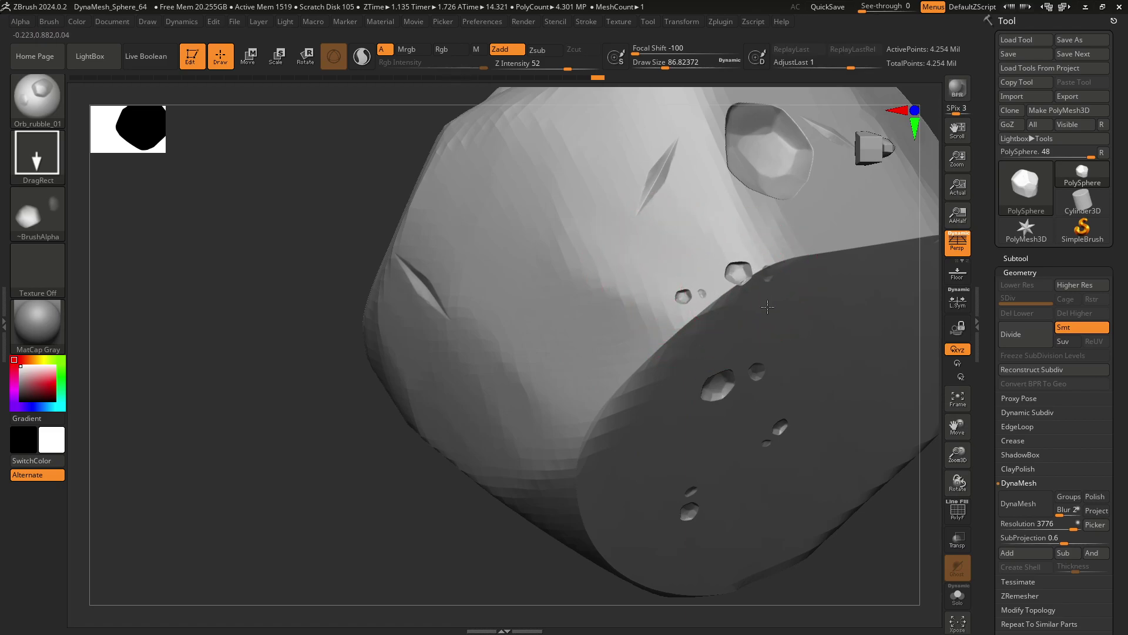
mouse_move(320, 315)
mouse_down()
mouse_move(254, 162)
mouse_move(329, 241)
mouse_up()
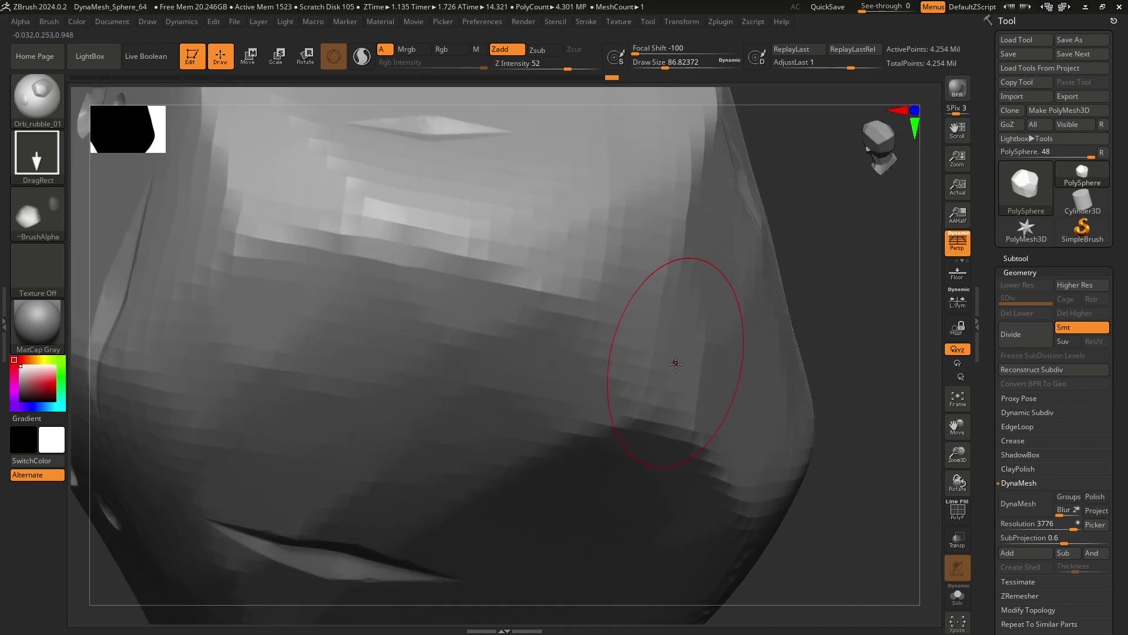
Step: Zoom out and orbit the rock to frame a fresh face for rubble holes
key(ctrl)
alt+drag(839, 297, 594, 224)
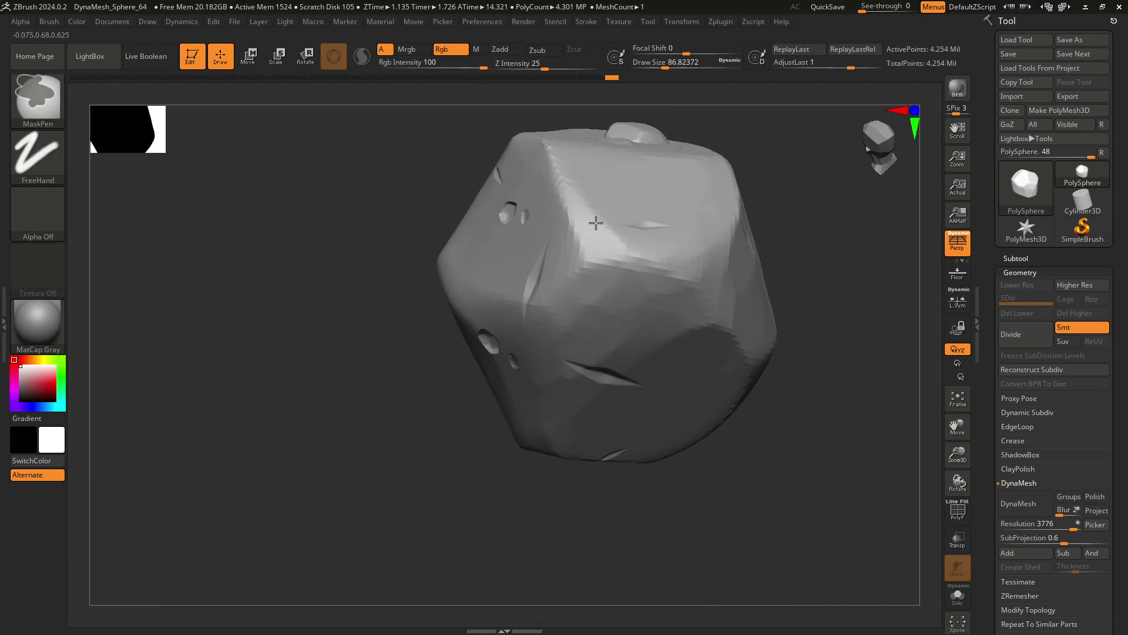
mouse_move(804, 276)
mouse_down()
mouse_move(737, 353)
mouse_move(716, 345)
mouse_move(817, 213)
mouse_move(793, 214)
mouse_up()
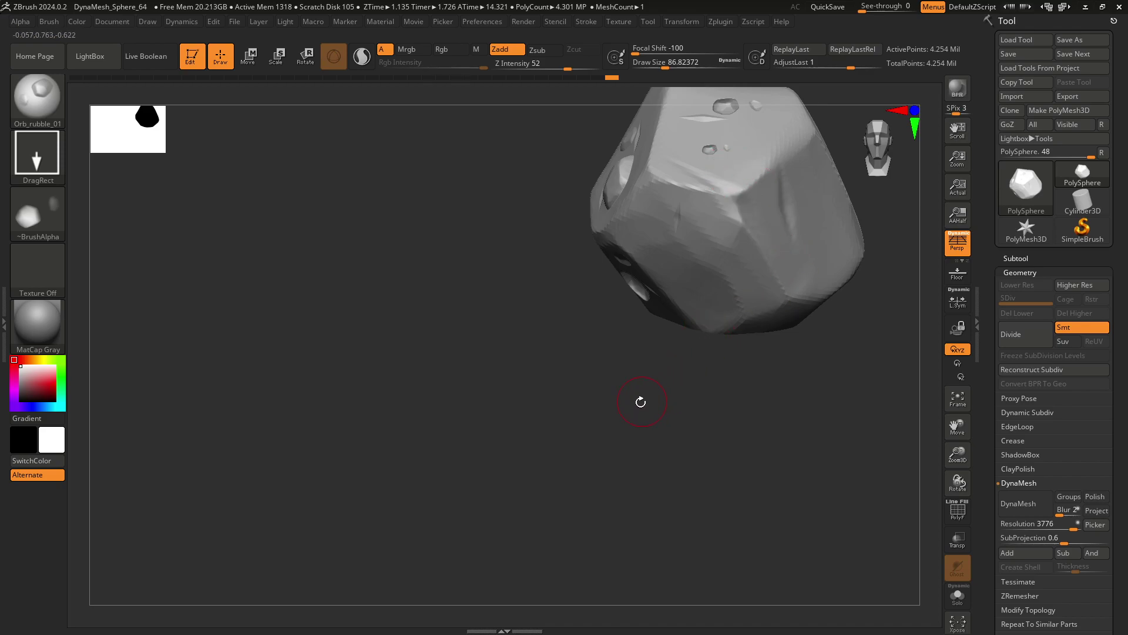
alt+drag(640, 402, 467, 542)
mouse_move(859, 424)
mouse_down()
mouse_move(809, 442)
mouse_move(779, 329)
mouse_up()
drag(797, 288, 849, 308)
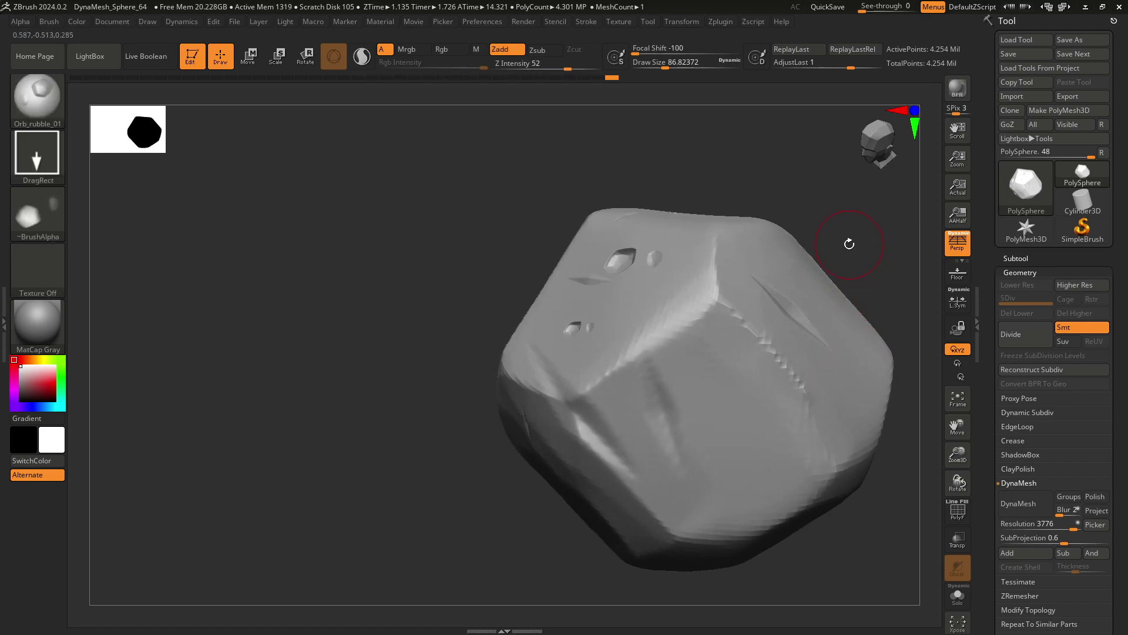
alt+drag(848, 244, 728, 221)
Step: Stamp rubble holes, undo them, and restamp them larger and reoriented
mouse_move(627, 364)
mouse_down()
mouse_move(636, 394)
mouse_move(595, 388)
mouse_up()
key(ctrl+z)
drag(614, 320, 584, 303)
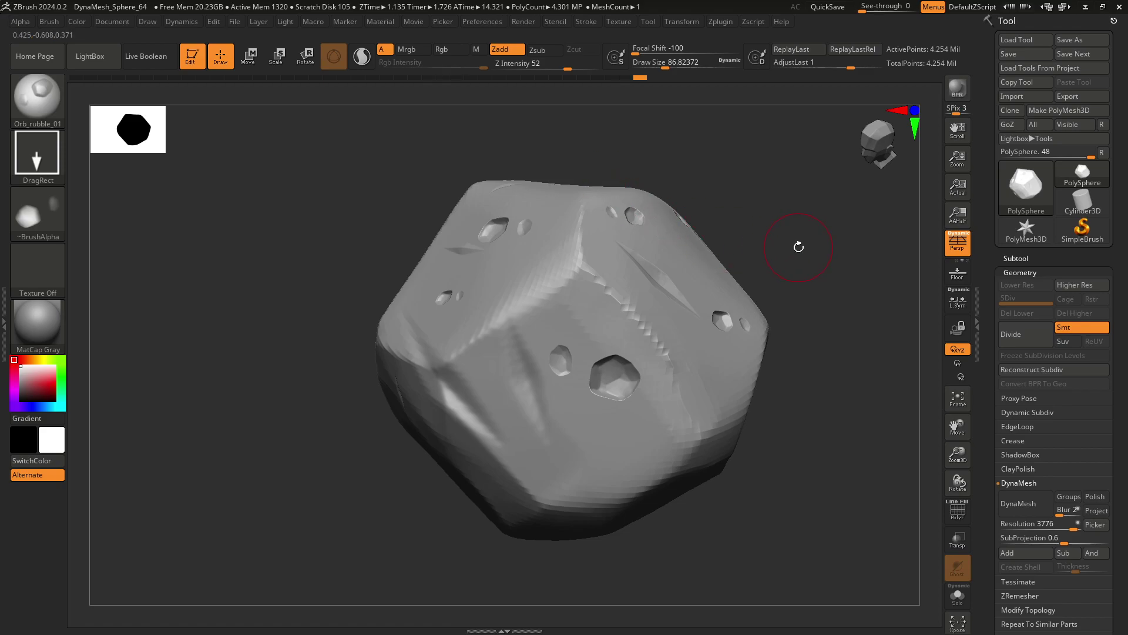
key(space)
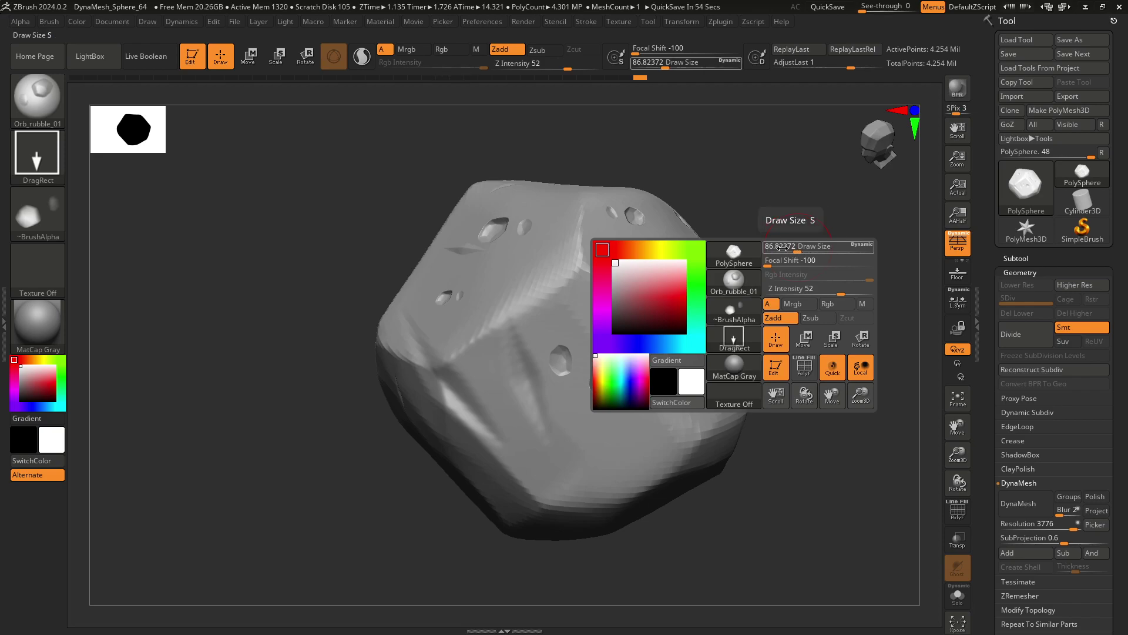
Step: Load the Orb_Pinch.ZBP brush from the Orb brush pack folder
key(b)
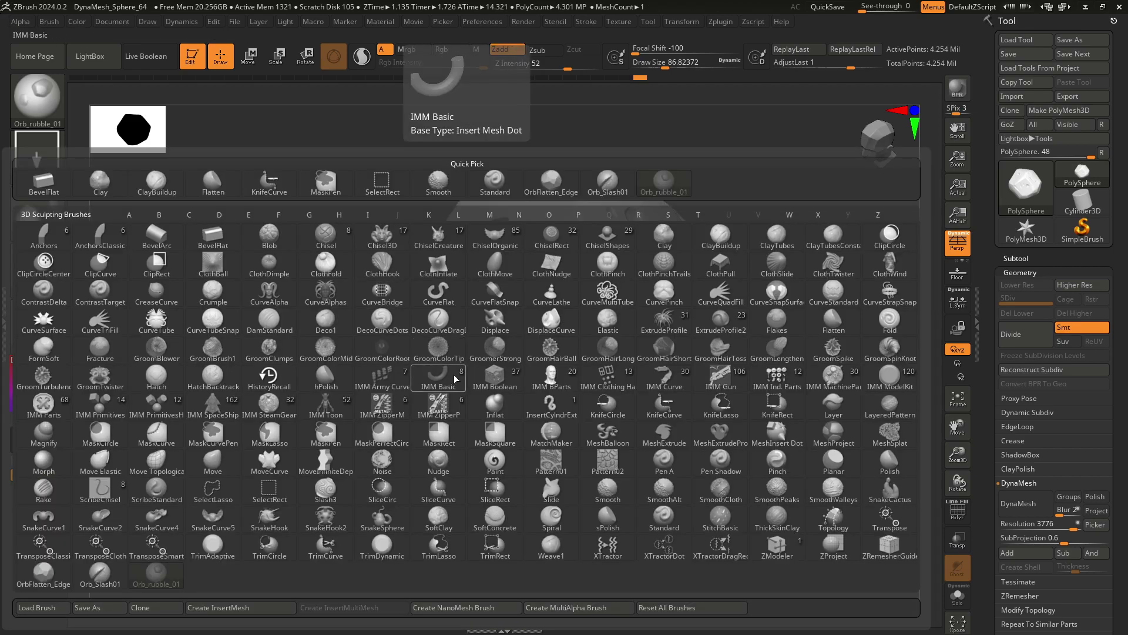
click(41, 609)
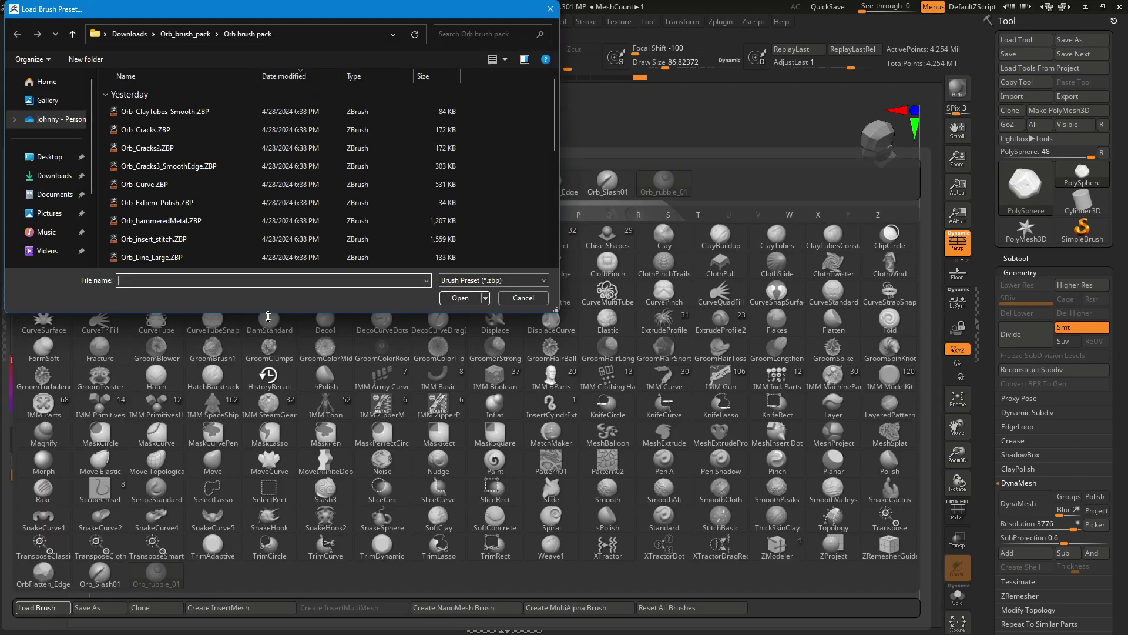
text(orb pinch)
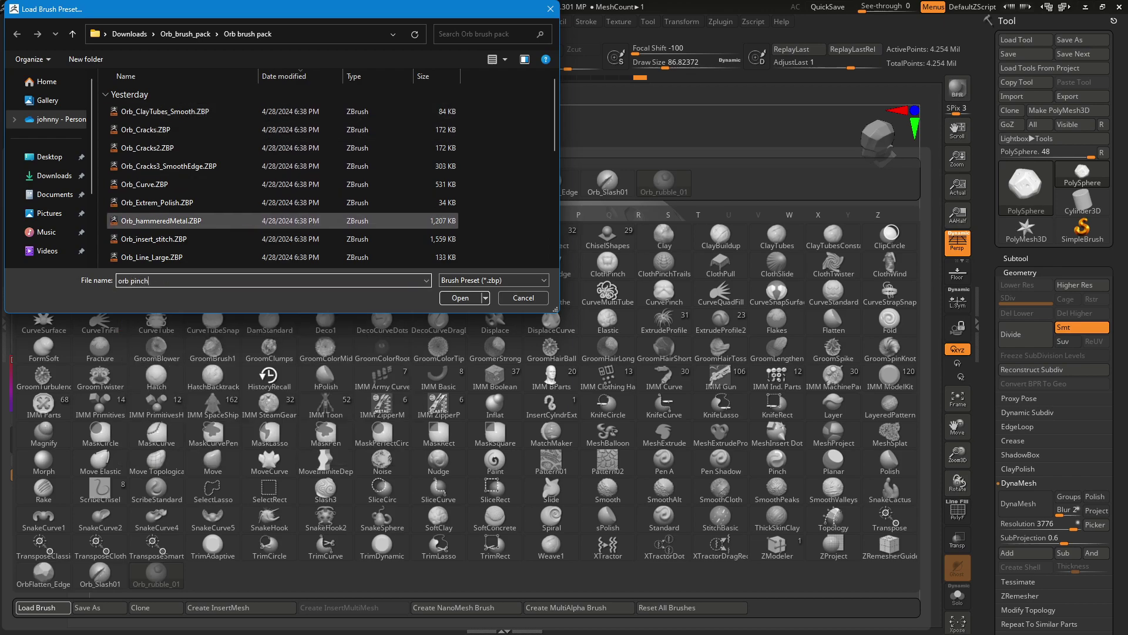
scroll(316, 175, down, 3)
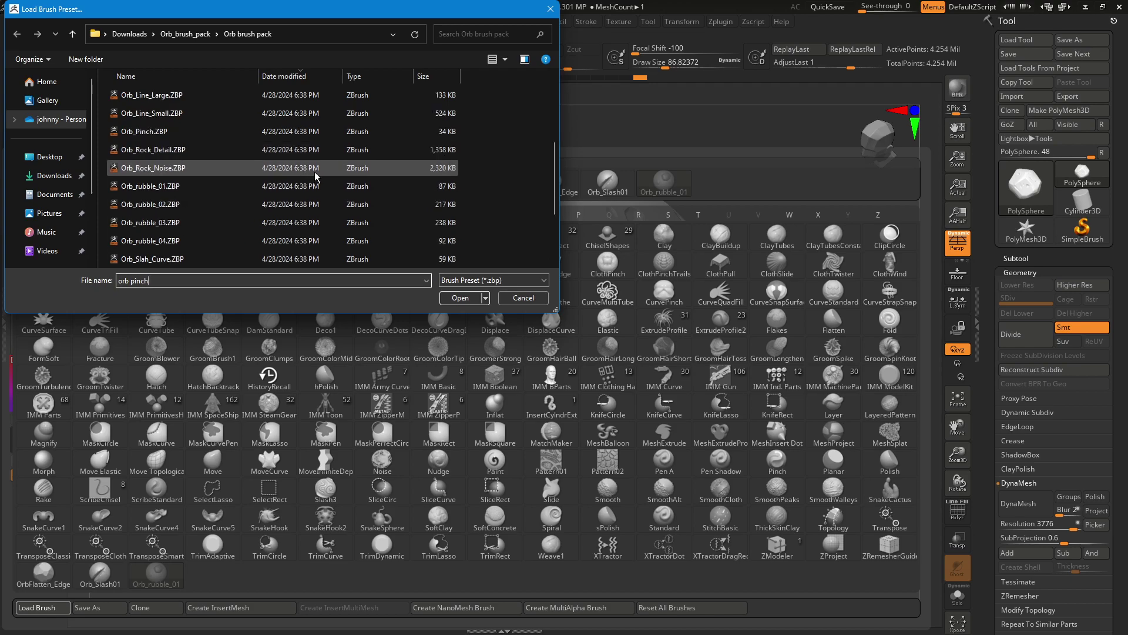
scroll(258, 194, down, 1)
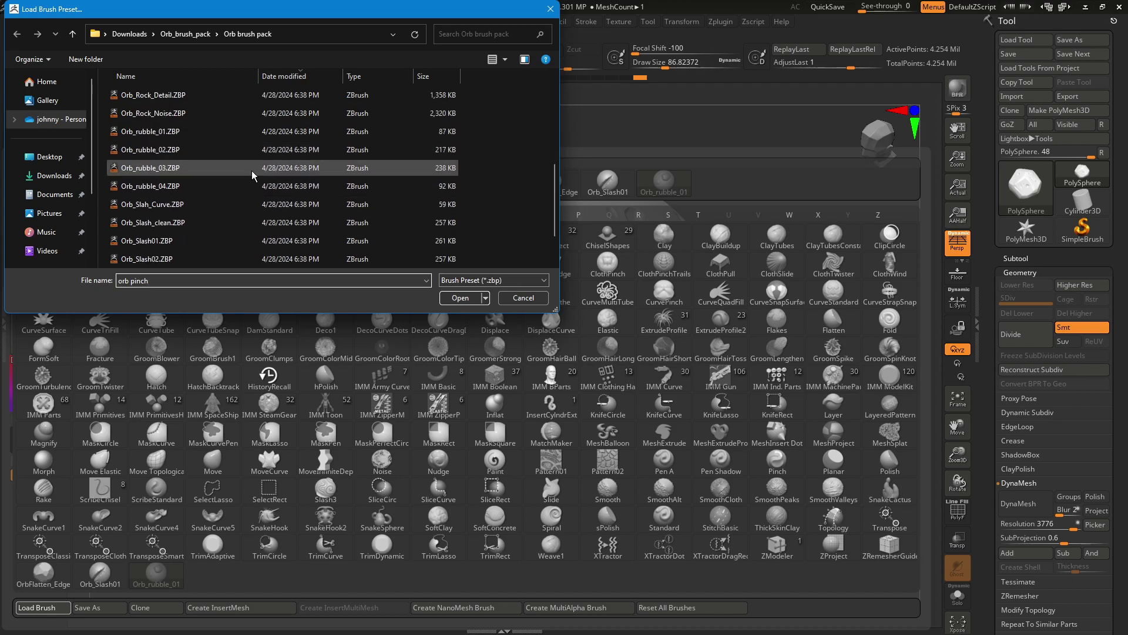
scroll(247, 202, down, 1)
scroll(243, 190, up, 1)
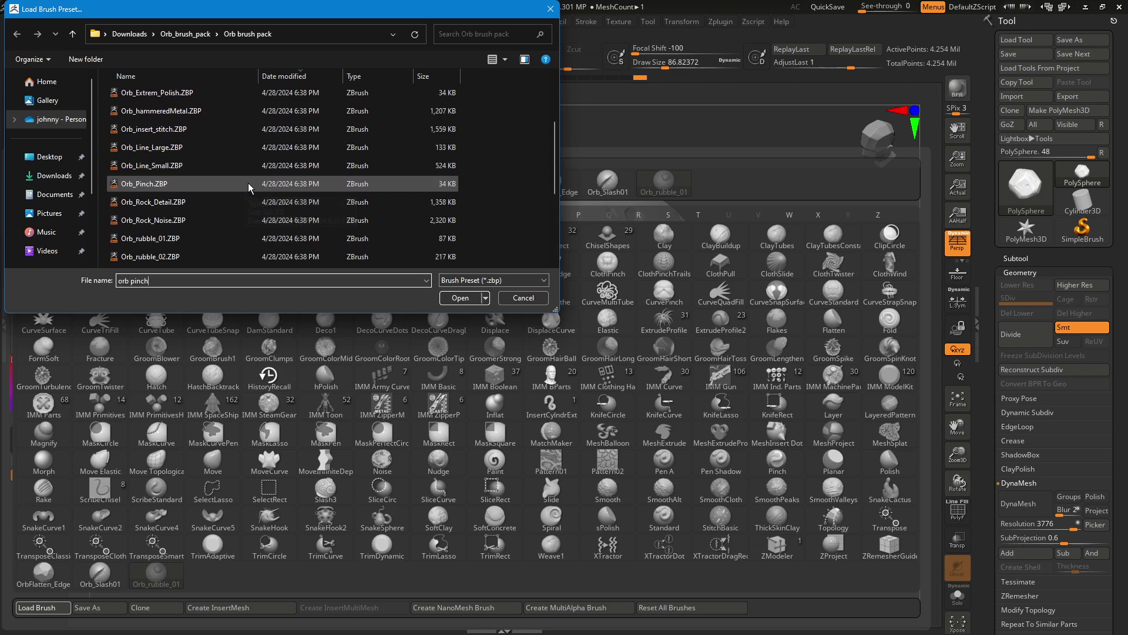
scroll(244, 191, up, 1)
scroll(246, 195, up, 1)
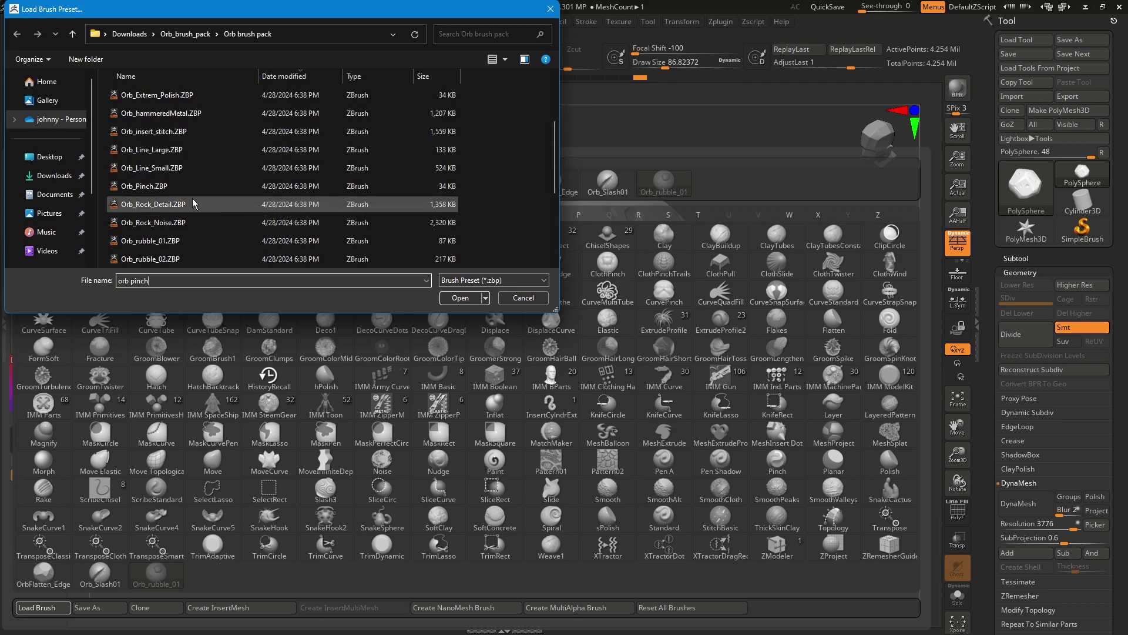
scroll(223, 232, up, 2)
scroll(185, 239, down, 1)
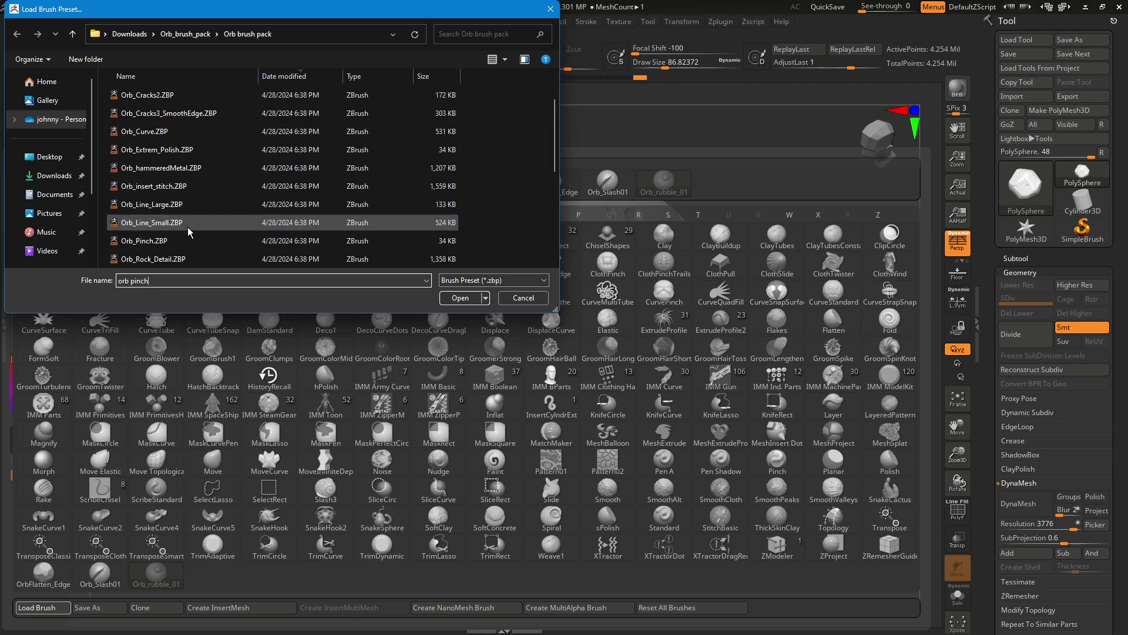
click(188, 246)
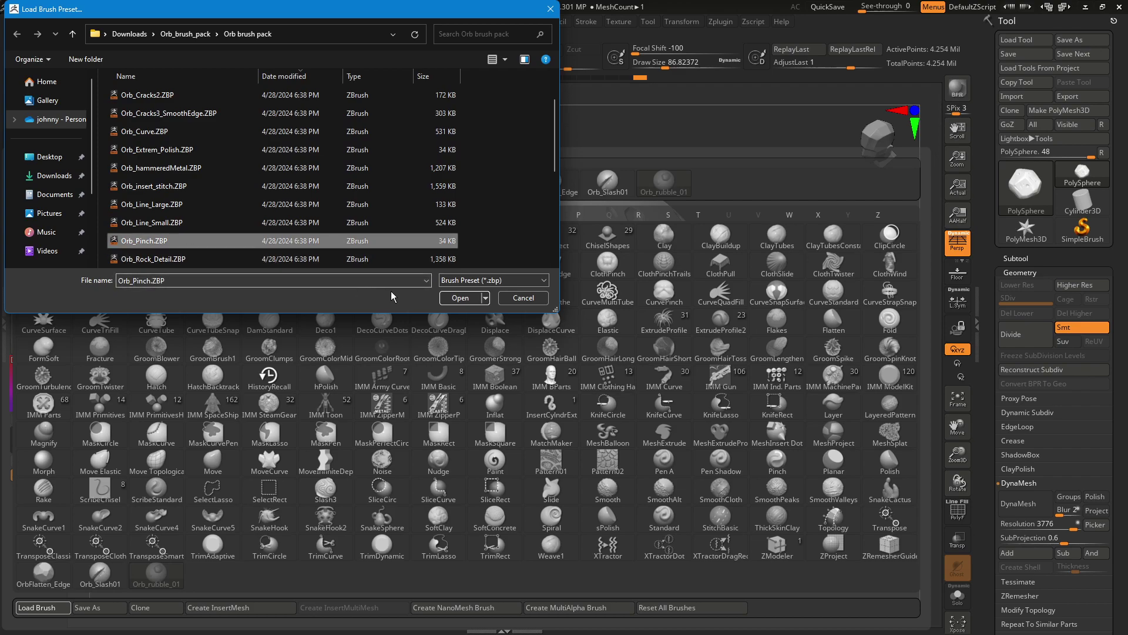
click(459, 298)
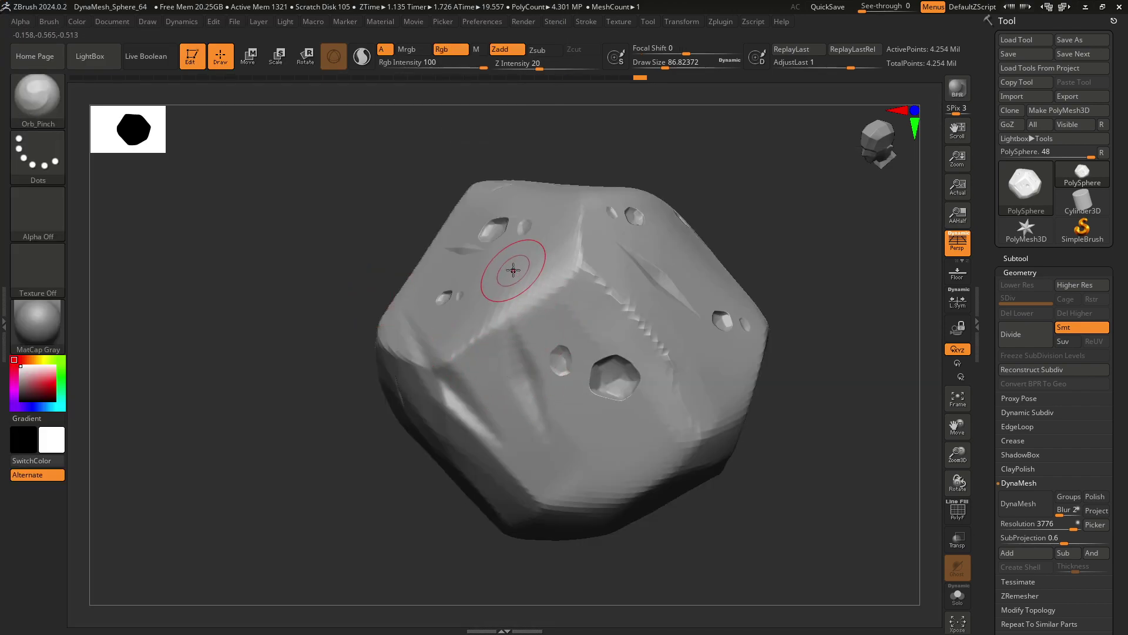
Step: Pinch the rock's edge and the zigzag crease on its upper face to sharpen them
drag(534, 281, 443, 370)
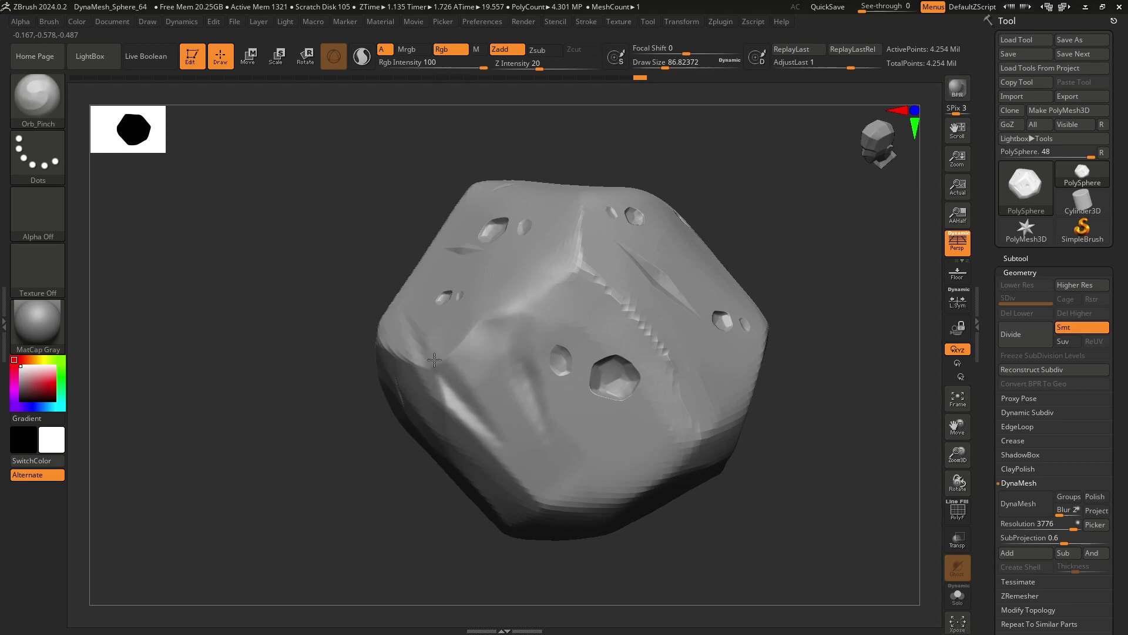
drag(506, 247, 798, 356)
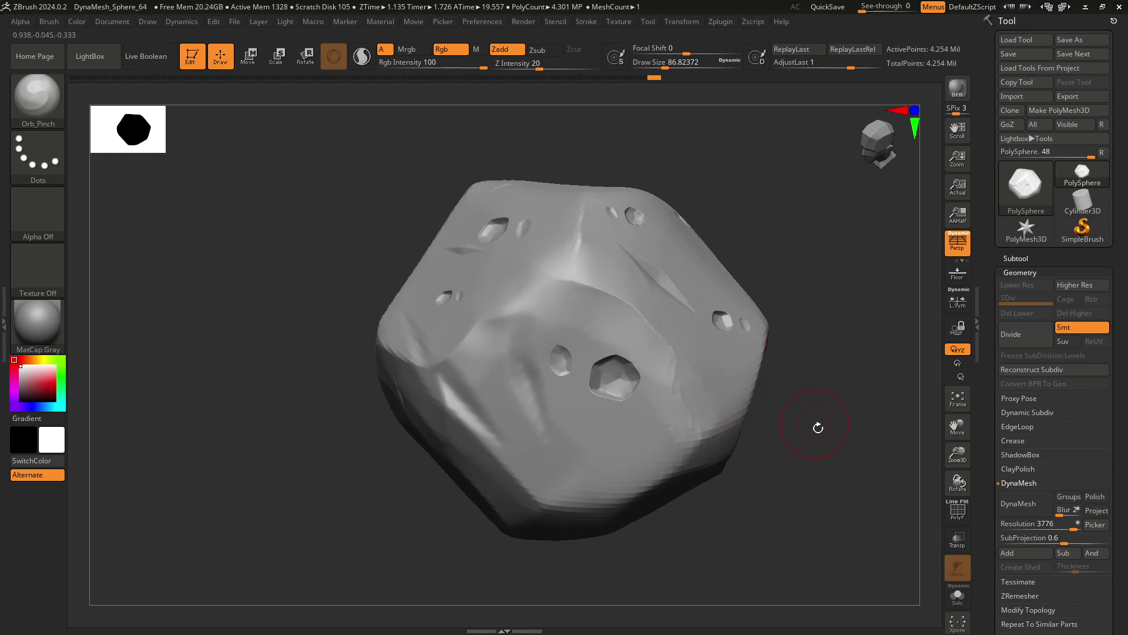
mouse_move(818, 427)
mouse_down()
mouse_move(795, 468)
mouse_move(720, 410)
mouse_up()
mouse_move(318, 298)
mouse_down()
mouse_move(249, 282)
mouse_move(209, 323)
mouse_up()
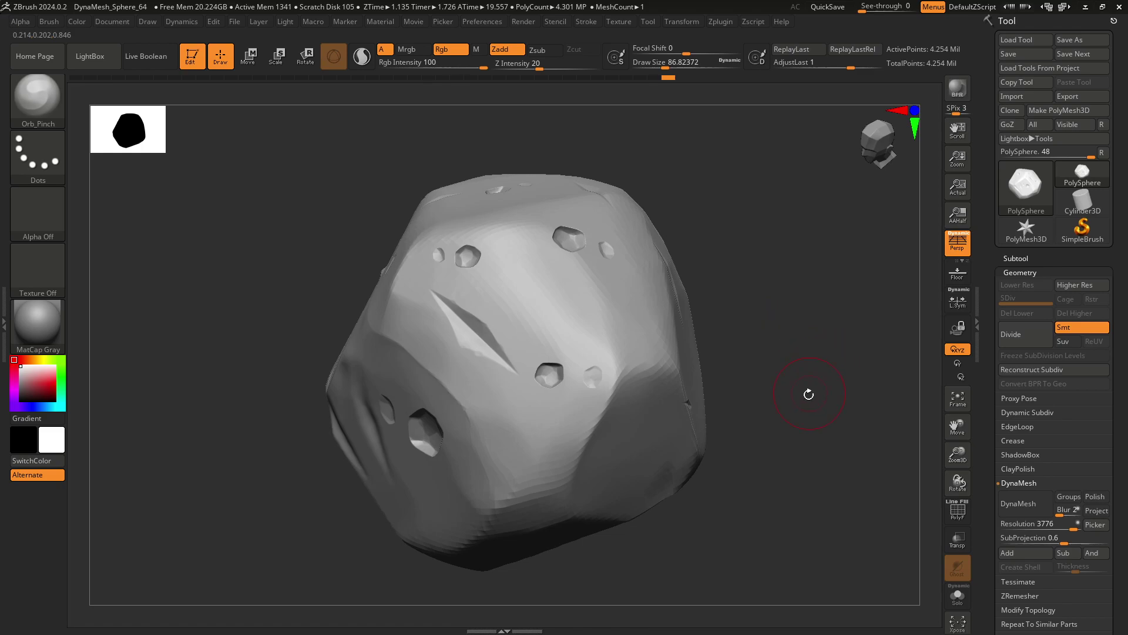
drag(809, 394, 703, 426)
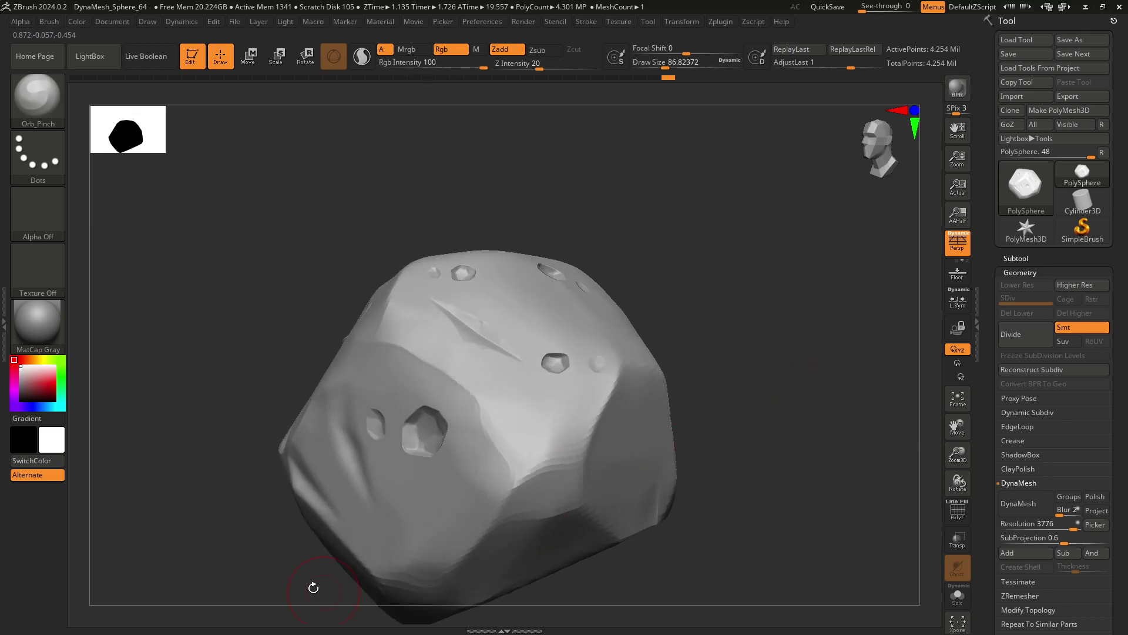
drag(713, 404, 716, 461)
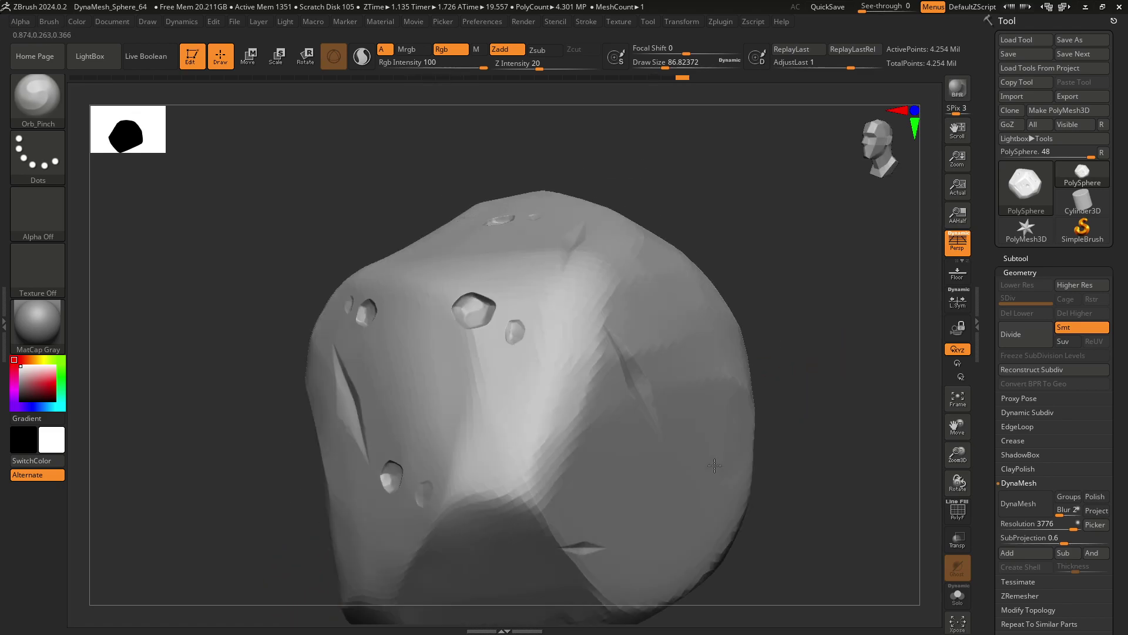
Step: Tighten the edges along the rock's right side with Orb_Pinch, then orbit to inspect
shift+drag(360, 579, 713, 399)
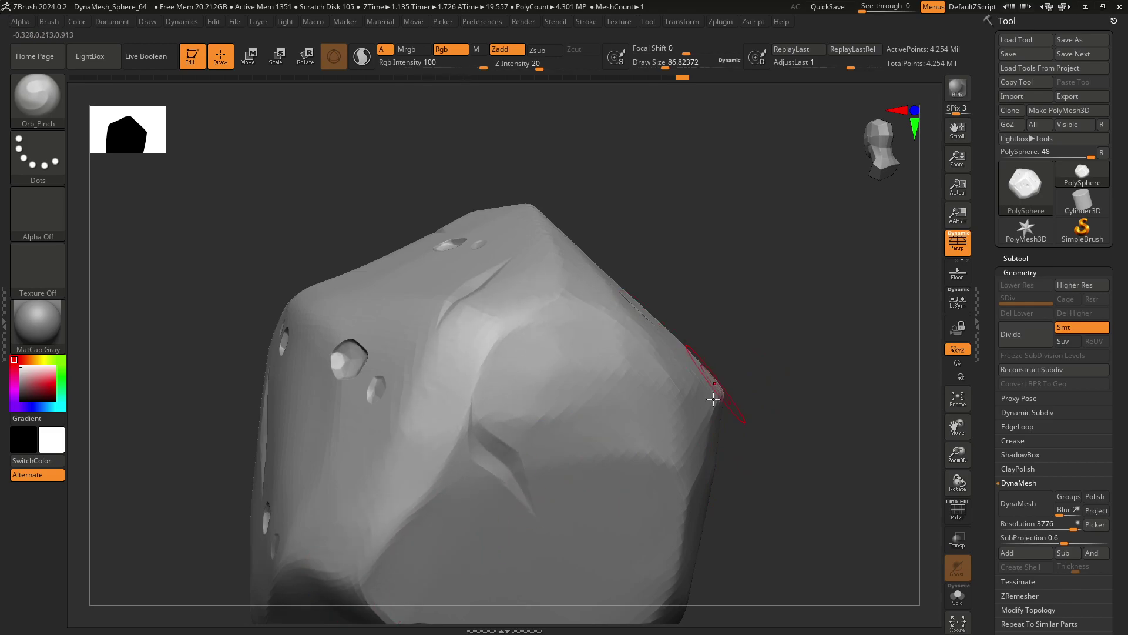
drag(830, 406, 779, 302)
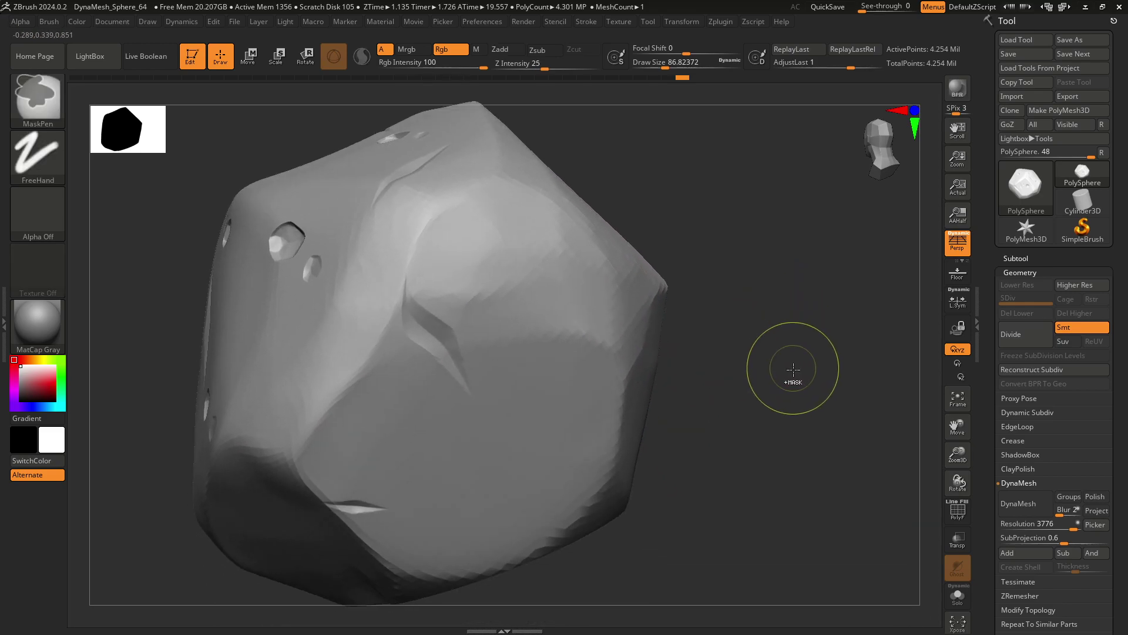
ctrl+right_drag(794, 368, 708, 347)
mouse_move(550, 322)
alt+right_down()
mouse_move(718, 302)
mouse_move(689, 368)
mouse_move(411, 376)
alt+right_up()
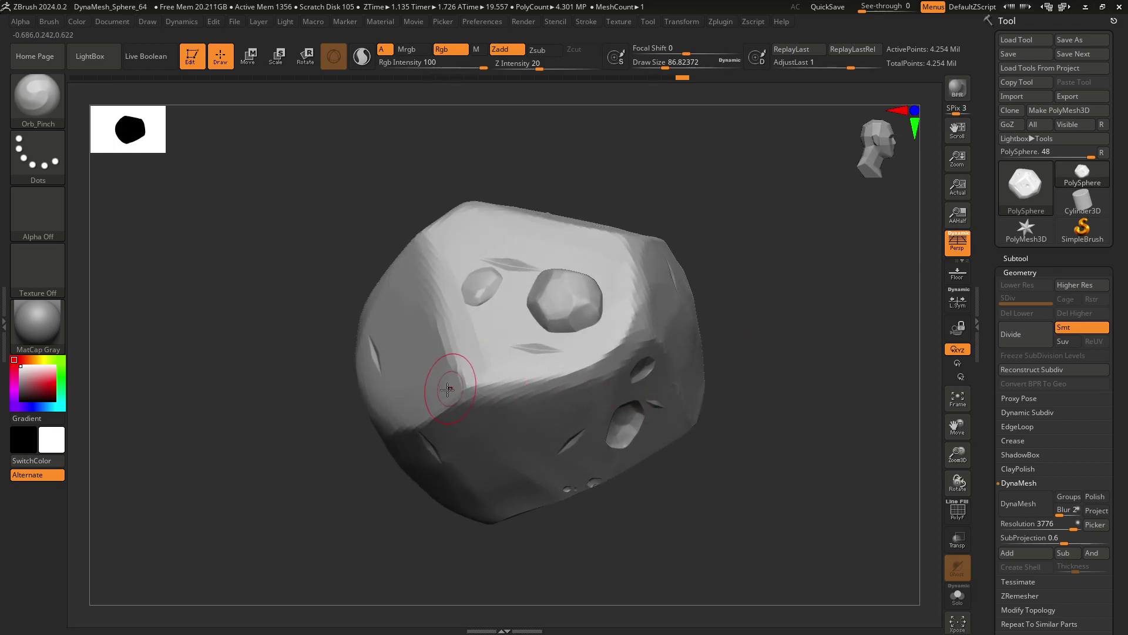
drag(594, 374, 644, 244)
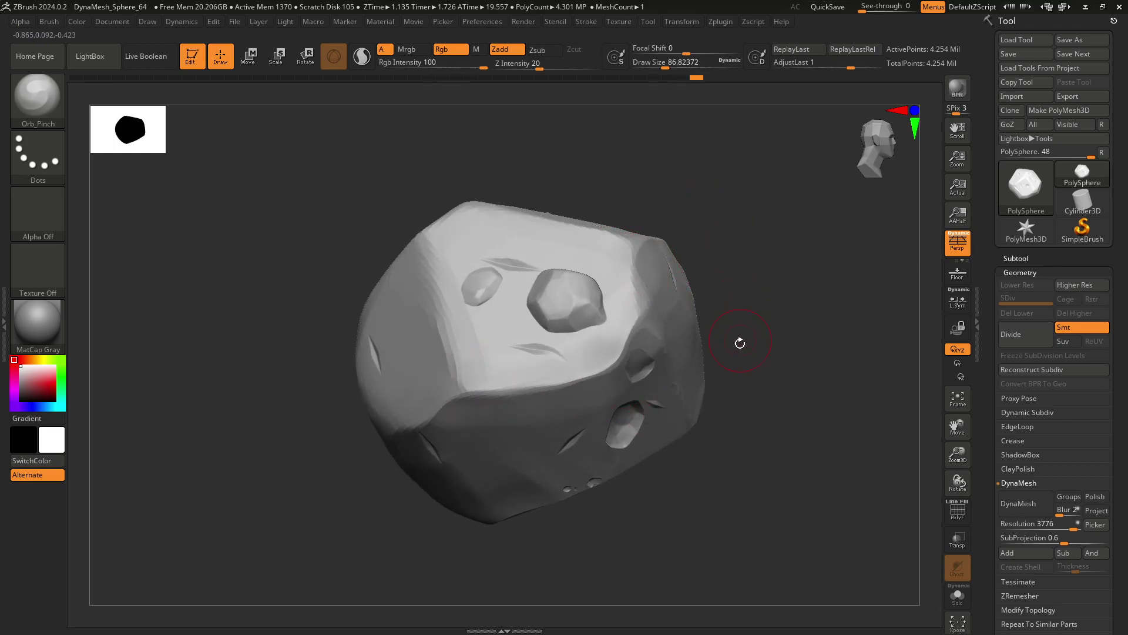
mouse_move(777, 441)
right_down()
mouse_move(799, 390)
mouse_move(829, 410)
mouse_move(691, 494)
mouse_move(775, 453)
mouse_move(806, 403)
mouse_move(846, 383)
mouse_move(678, 518)
right_up()
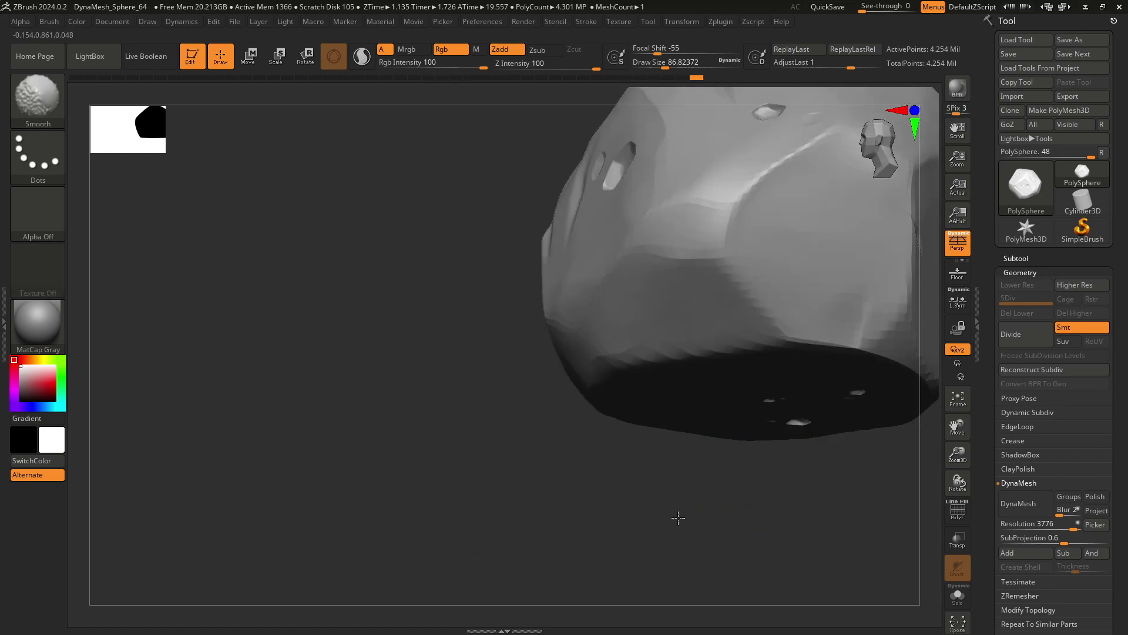
Step: Orbit around the rock, then Shift-smooth the dark crease on its lower-right face
right_drag(874, 529, 477, 428)
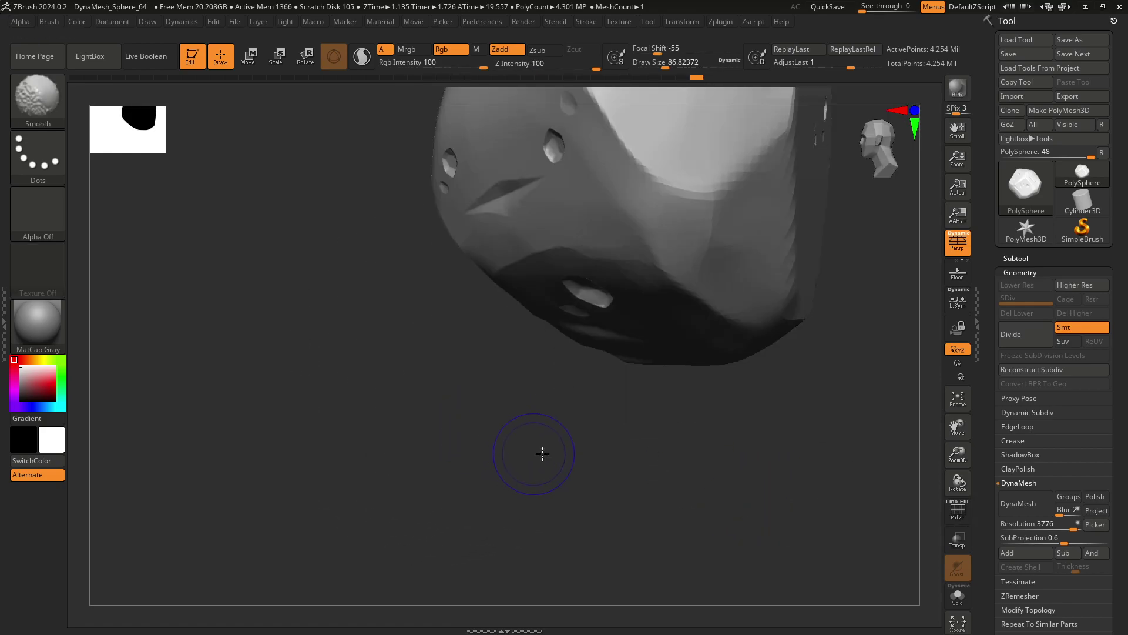
right_drag(835, 417, 979, 369)
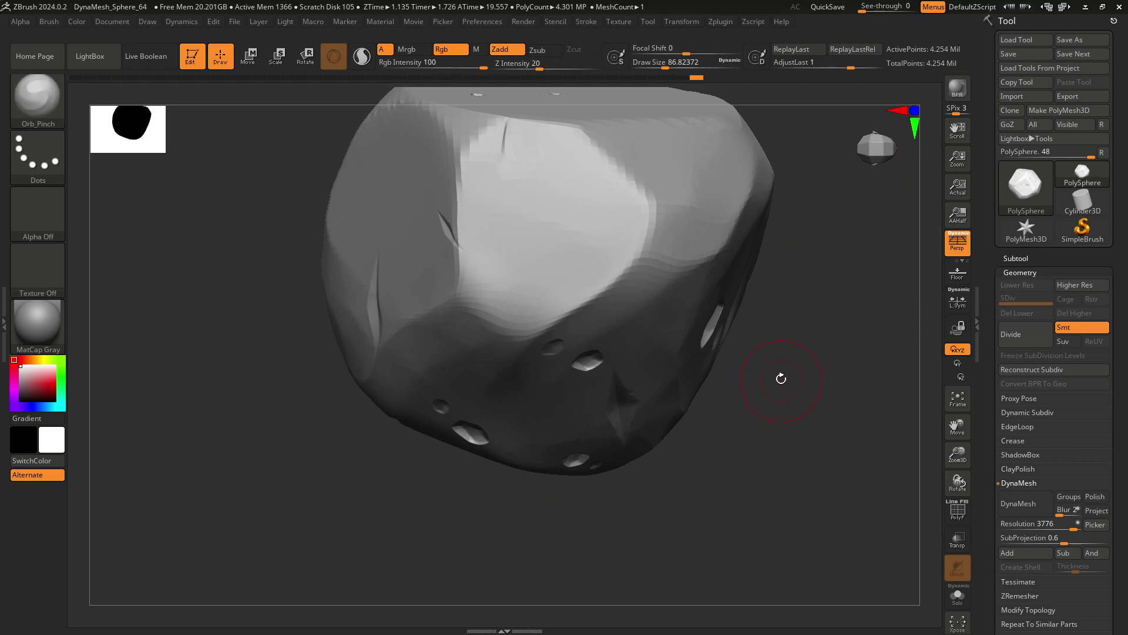
mouse_move(781, 378)
right_down()
mouse_move(788, 297)
mouse_move(841, 281)
mouse_move(697, 453)
mouse_move(769, 301)
mouse_move(788, 196)
mouse_move(675, 474)
mouse_move(620, 404)
mouse_move(629, 391)
mouse_move(672, 491)
mouse_move(722, 516)
mouse_move(725, 593)
mouse_move(764, 611)
mouse_move(747, 608)
right_up()
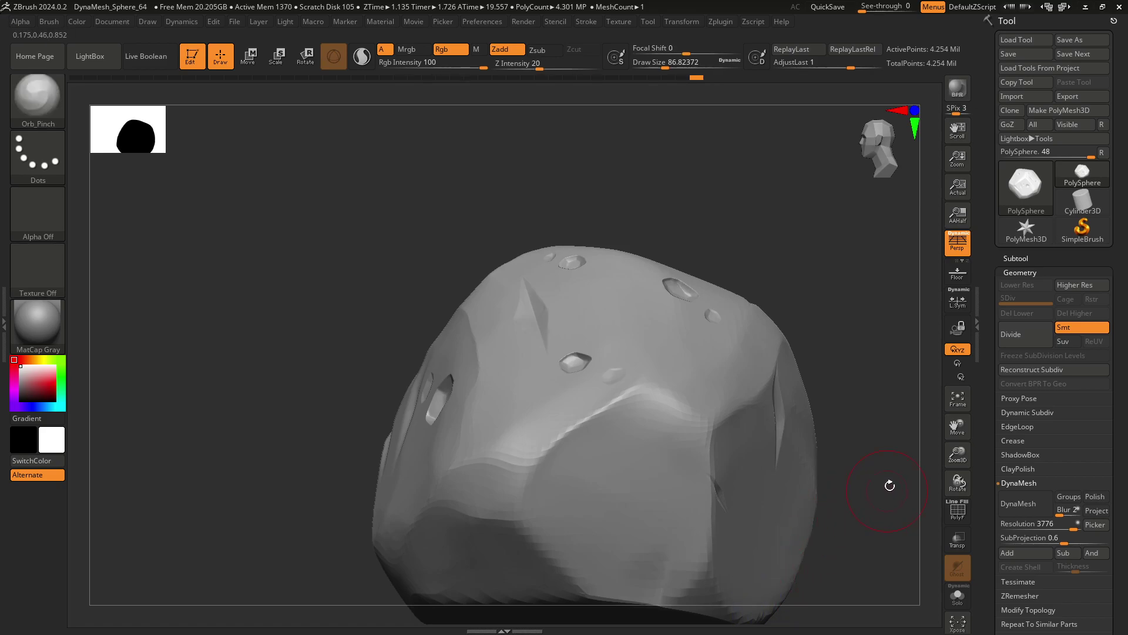
mouse_move(890, 485)
right_down()
mouse_move(839, 408)
mouse_move(795, 382)
right_up()
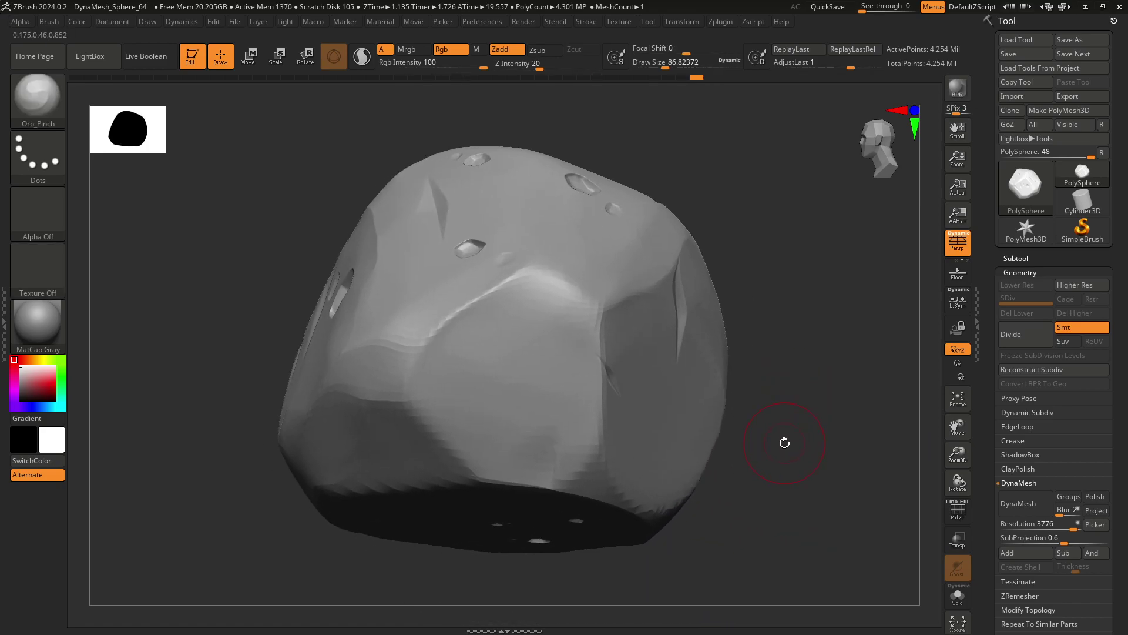
right_drag(785, 442, 491, 410)
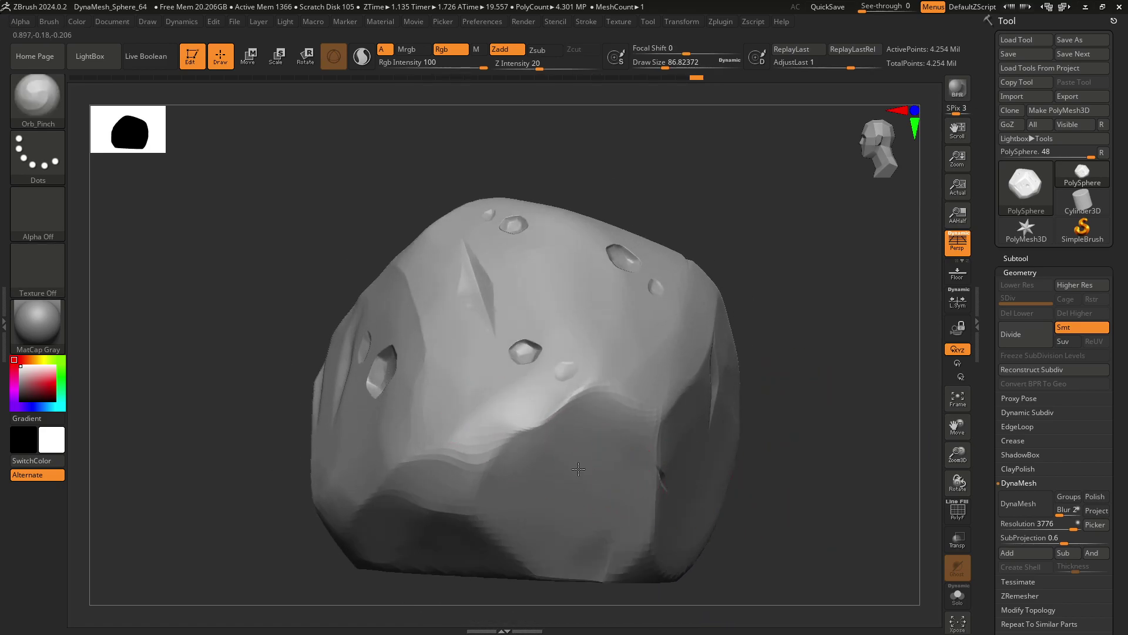
shift+drag(653, 550, 715, 398)
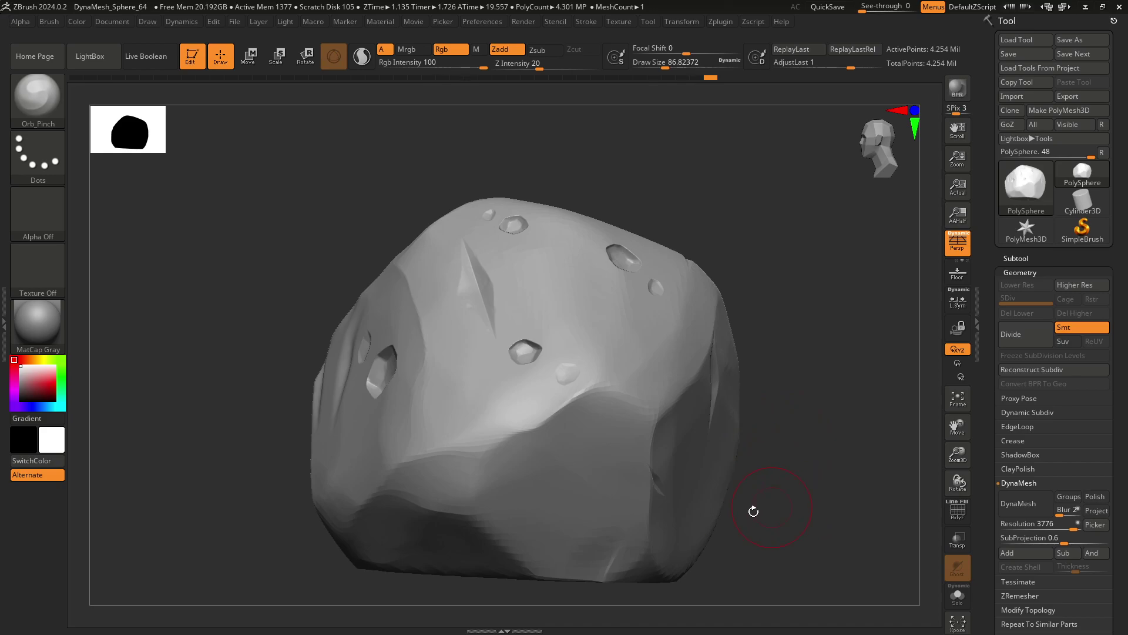
Step: Load the Orb_Rock_Noise.ZBP brush from the Orb brush pack folder
key(b)
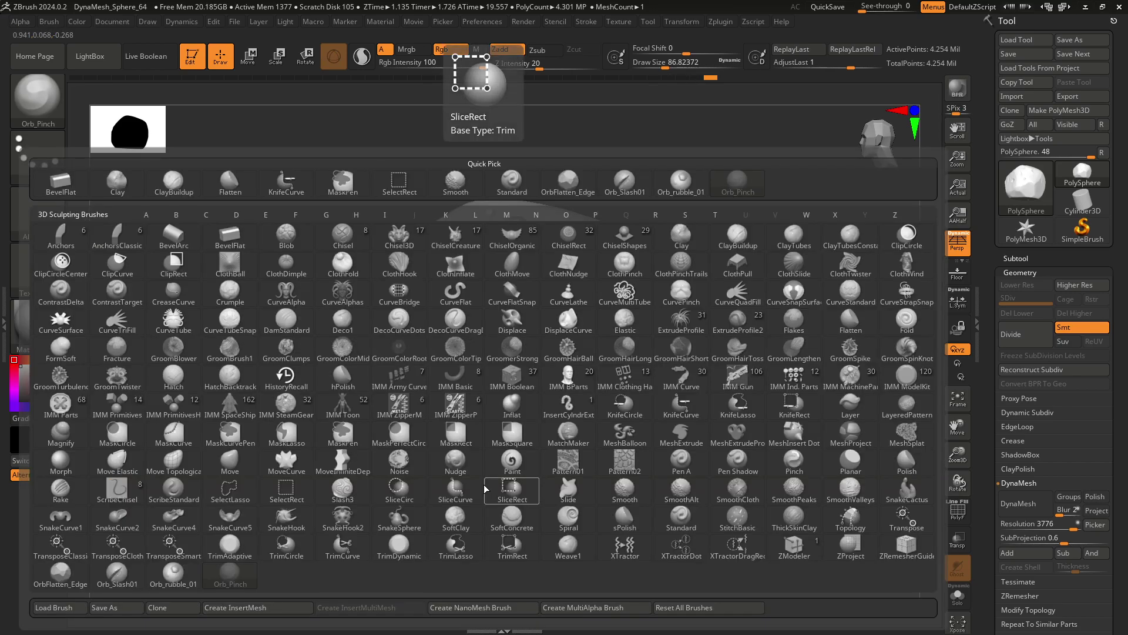
click(54, 608)
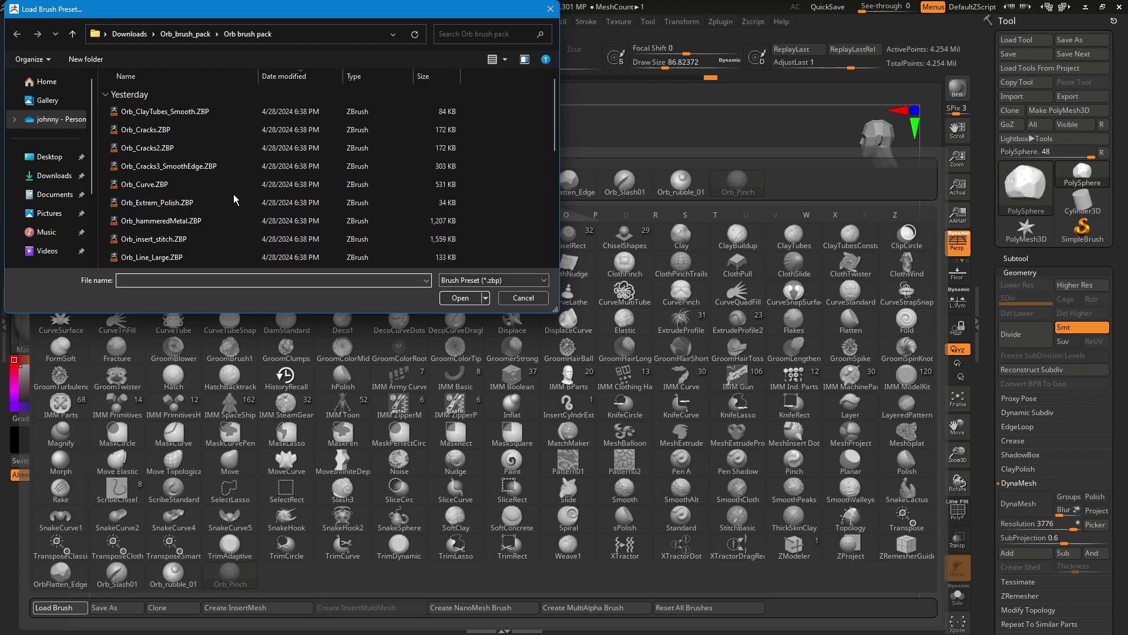
scroll(235, 197, down, 1)
mouse_move(236, 189)
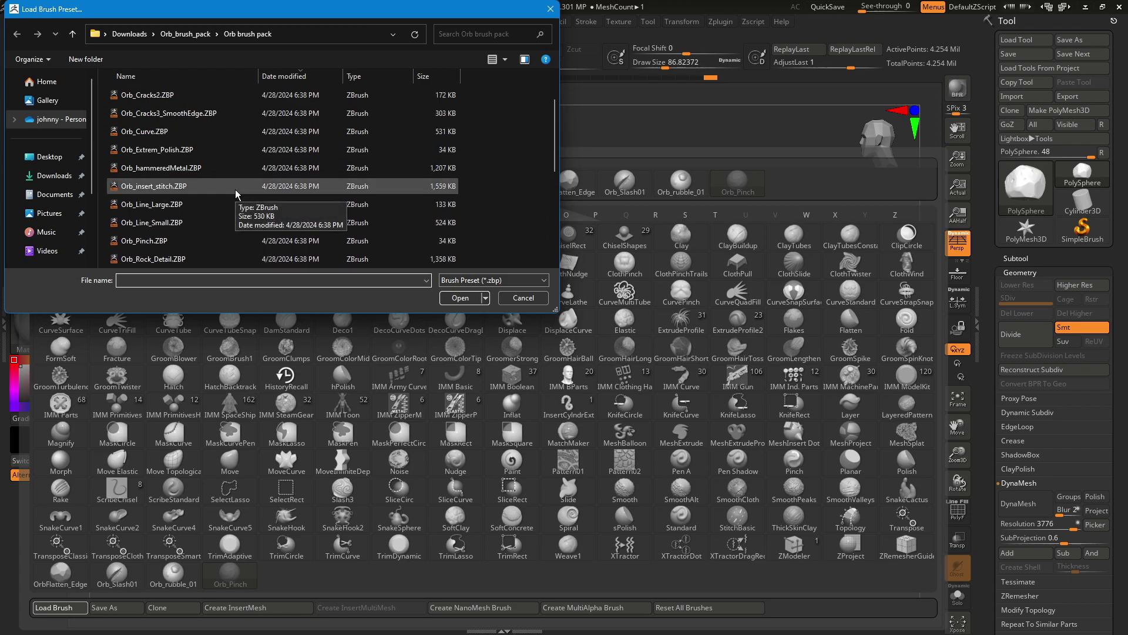
scroll(236, 194, down, 1)
scroll(236, 194, down, 1)
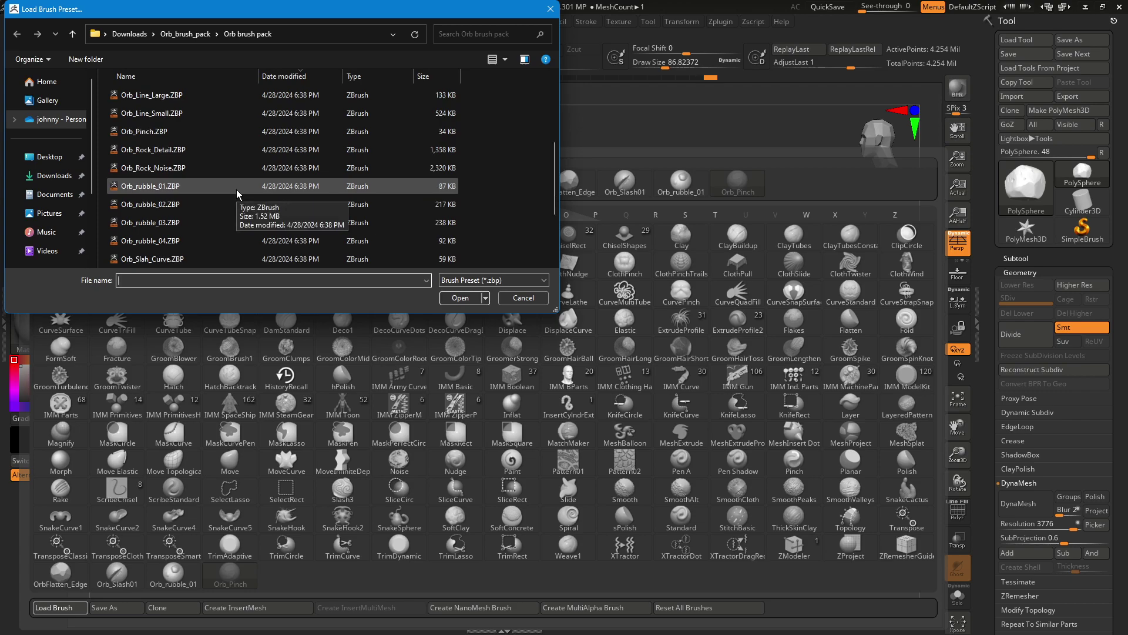
click(218, 169)
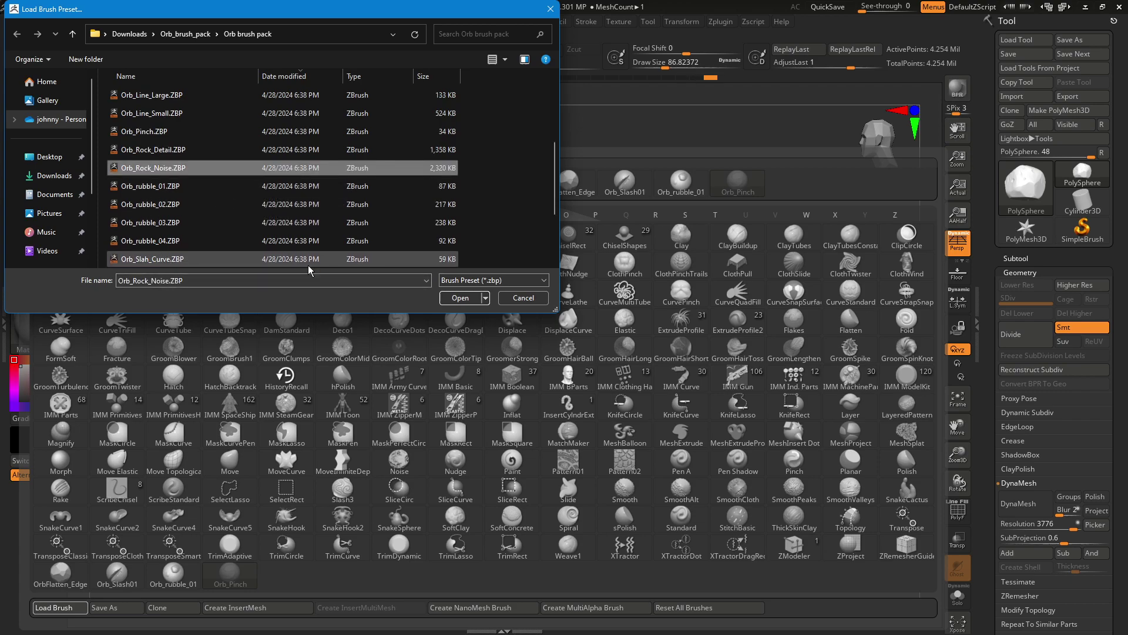
click(460, 298)
Step: Undo a test rock-noise patch and enlarge the brush to about 305
drag(531, 287, 574, 353)
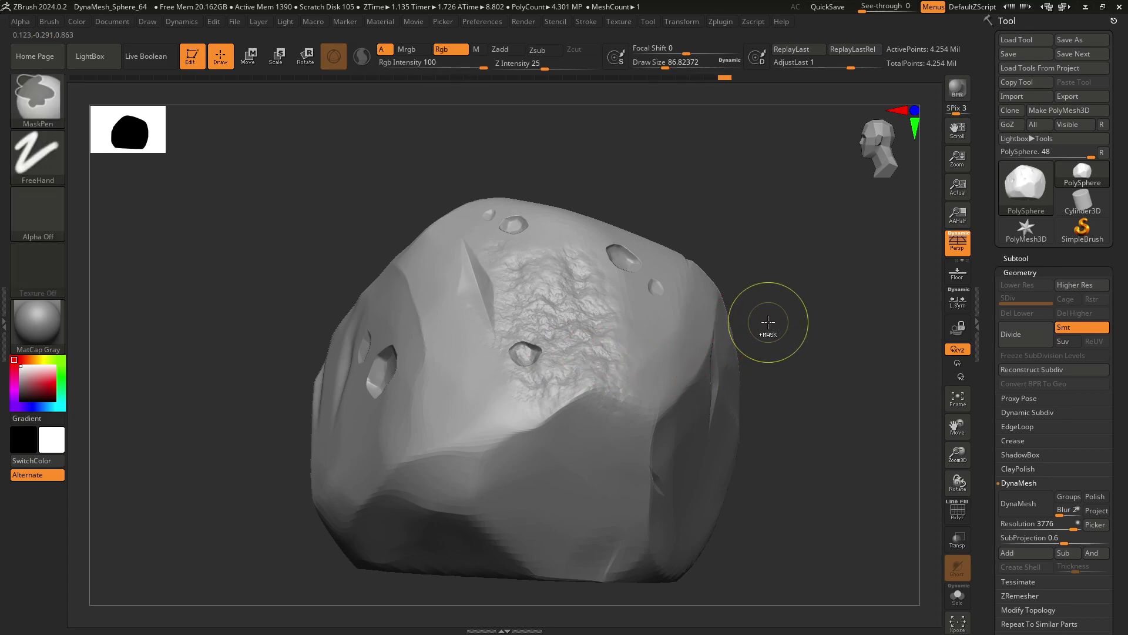
key(ctrl+z)
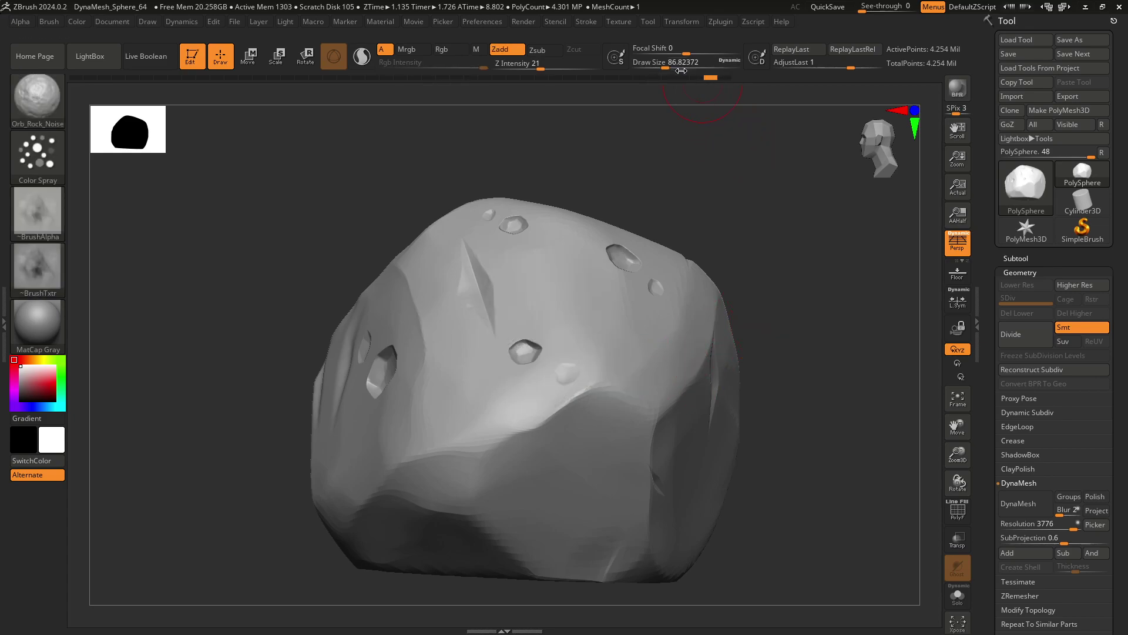
drag(699, 64, 693, 65)
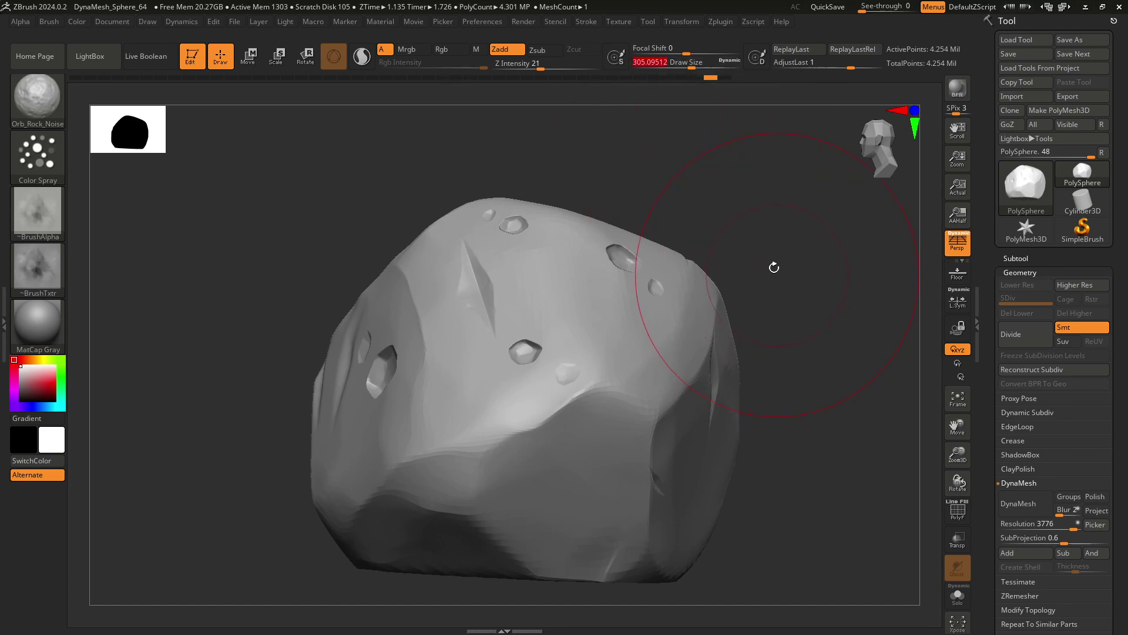
drag(774, 267, 735, 224)
key(ctrl)
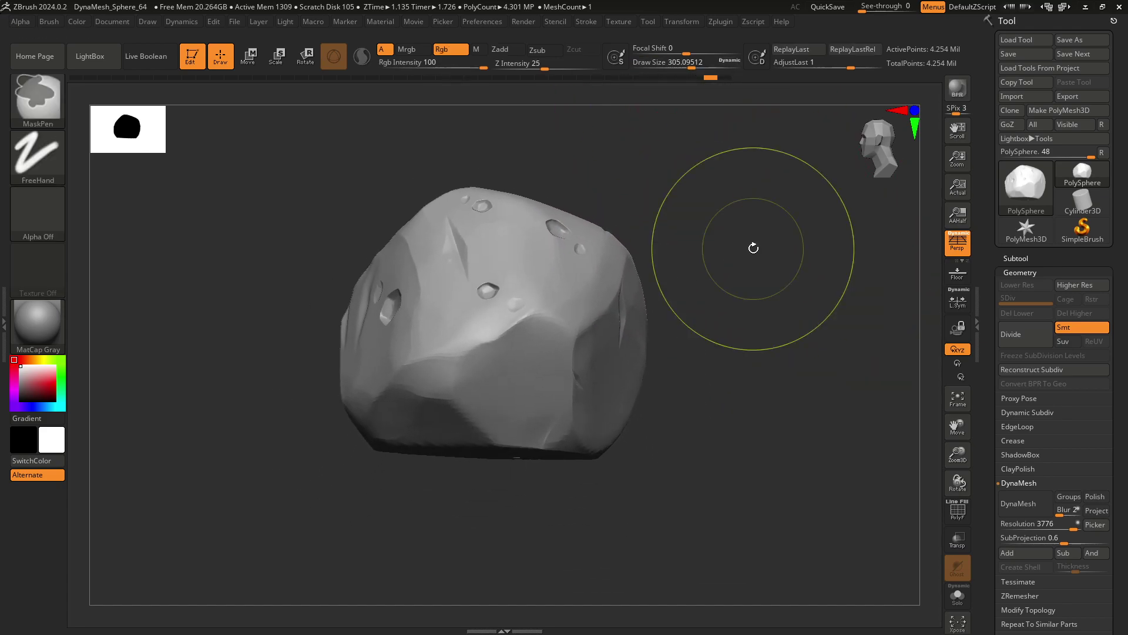
drag(751, 256, 756, 292)
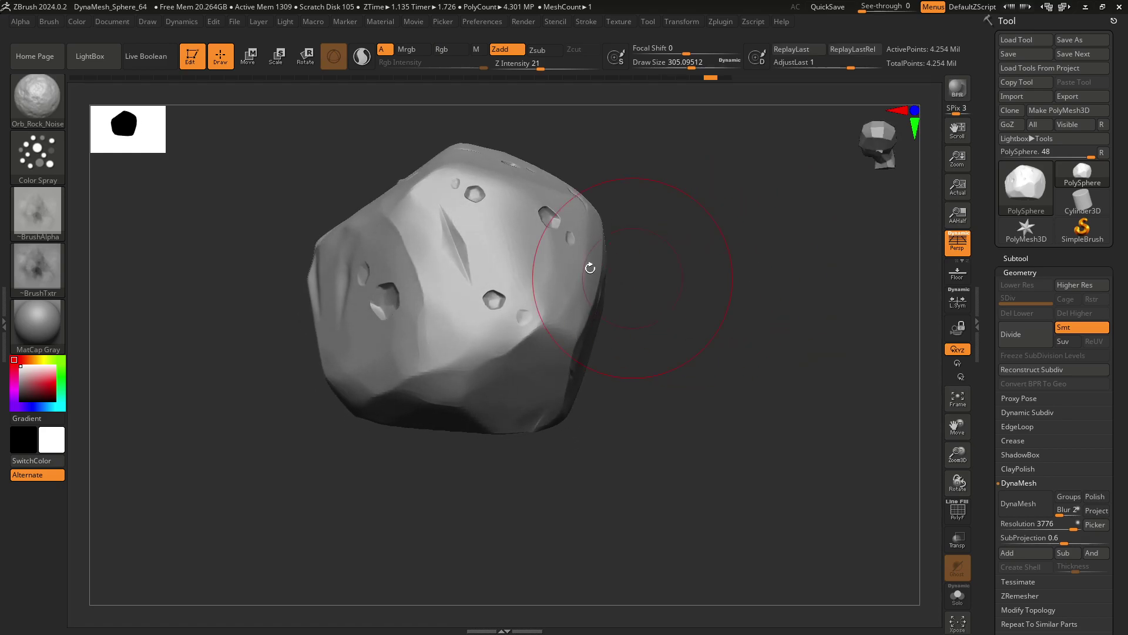
Step: Add rock-noise texture to the rock's central, upper and lower faces
mouse_move(579, 290)
mouse_down()
mouse_move(503, 227)
mouse_move(512, 305)
mouse_up()
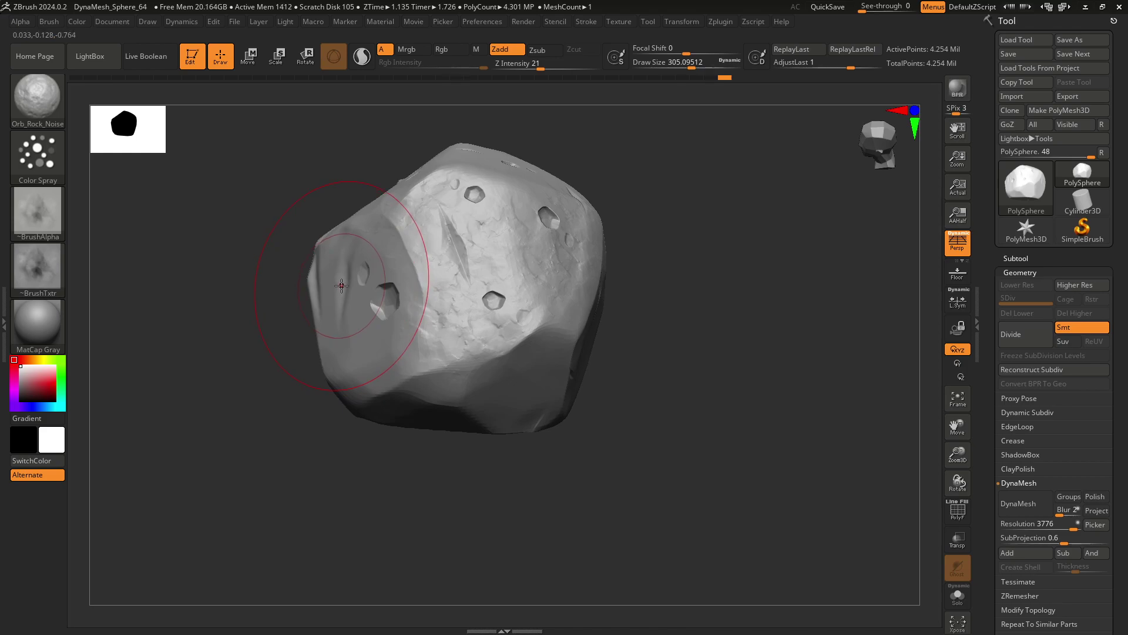
drag(767, 447, 377, 277)
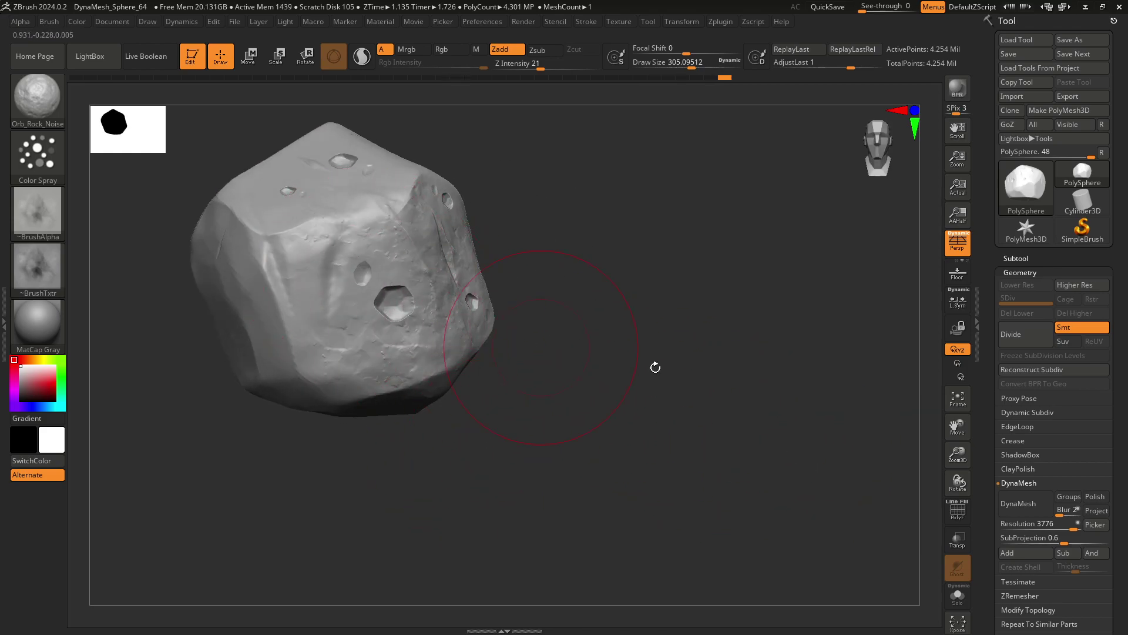
mouse_move(712, 395)
mouse_down()
mouse_move(698, 440)
mouse_move(727, 451)
mouse_move(276, 172)
mouse_up()
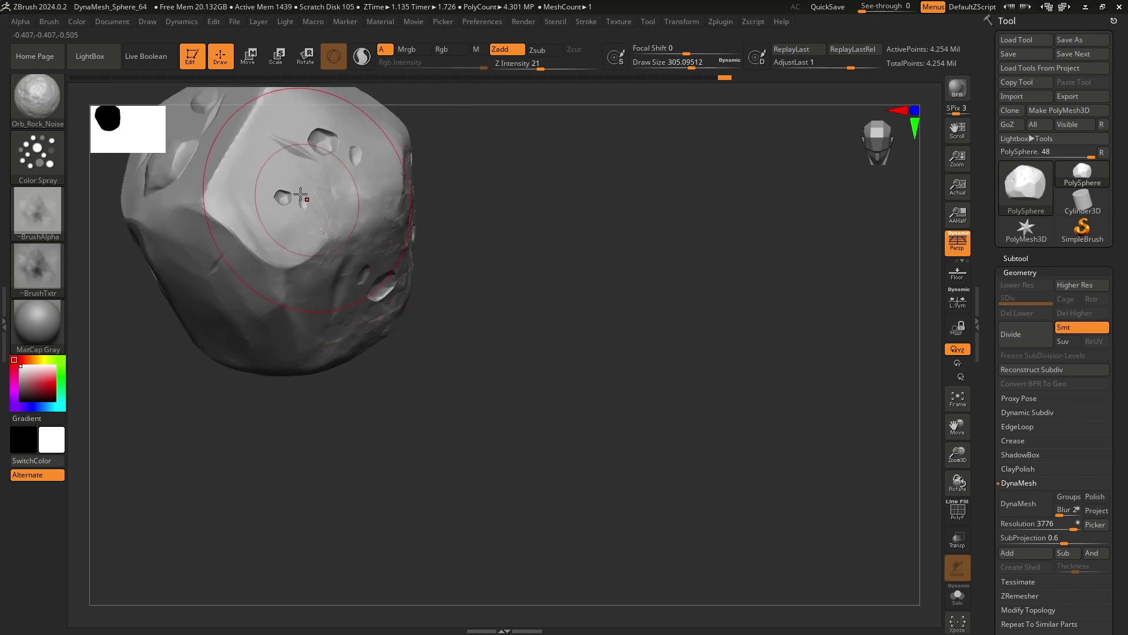
mouse_move(125, 286)
mouse_down()
mouse_move(264, 164)
mouse_move(290, 398)
mouse_move(612, 403)
mouse_move(601, 375)
mouse_up()
mouse_move(587, 335)
mouse_down()
mouse_move(725, 491)
mouse_move(377, 239)
mouse_move(352, 251)
mouse_move(353, 273)
mouse_up()
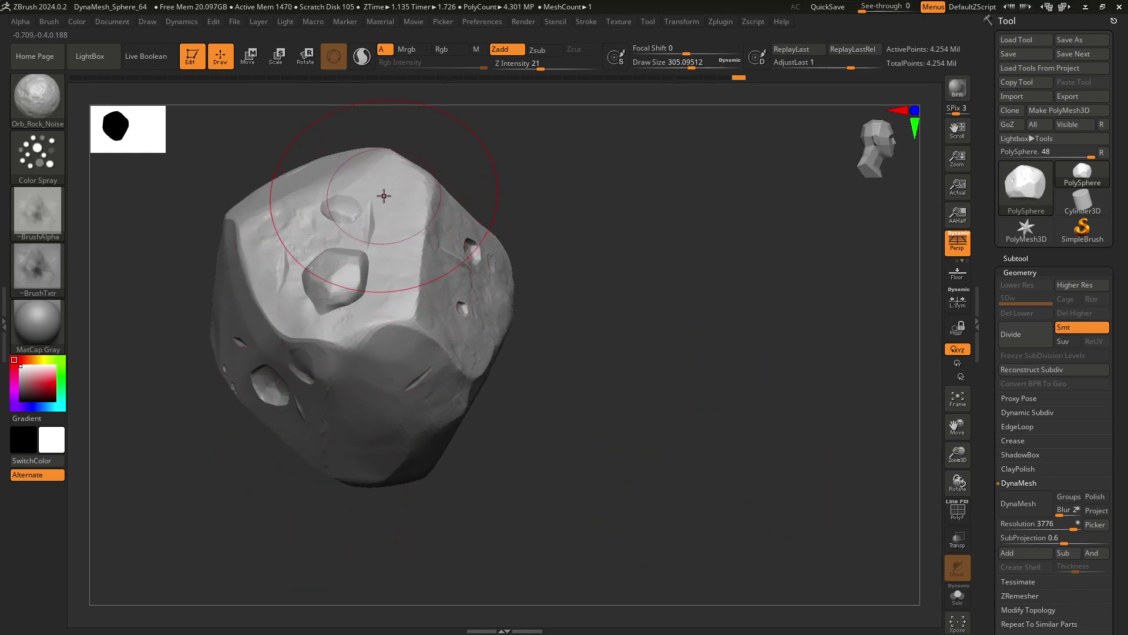
drag(384, 195, 282, 224)
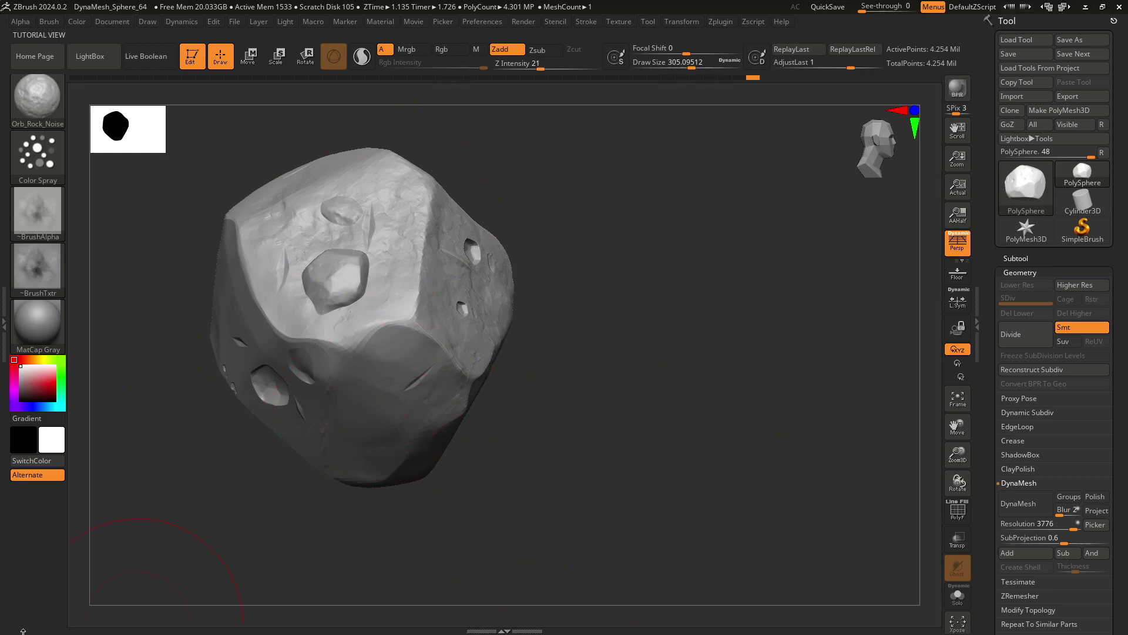
drag(344, 372, 259, 630)
Step: Roughen the lower face with more rock noise, then zoom out and review the whole rock
mouse_move(595, 512)
mouse_down()
mouse_move(484, 499)
mouse_move(499, 478)
mouse_up()
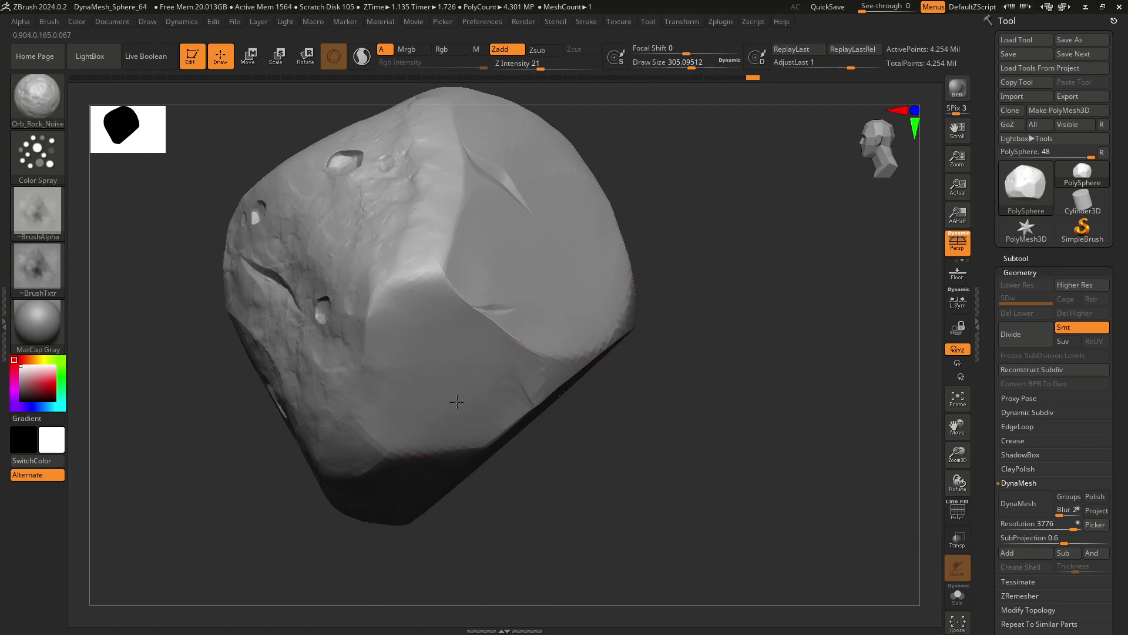
drag(457, 401, 493, 352)
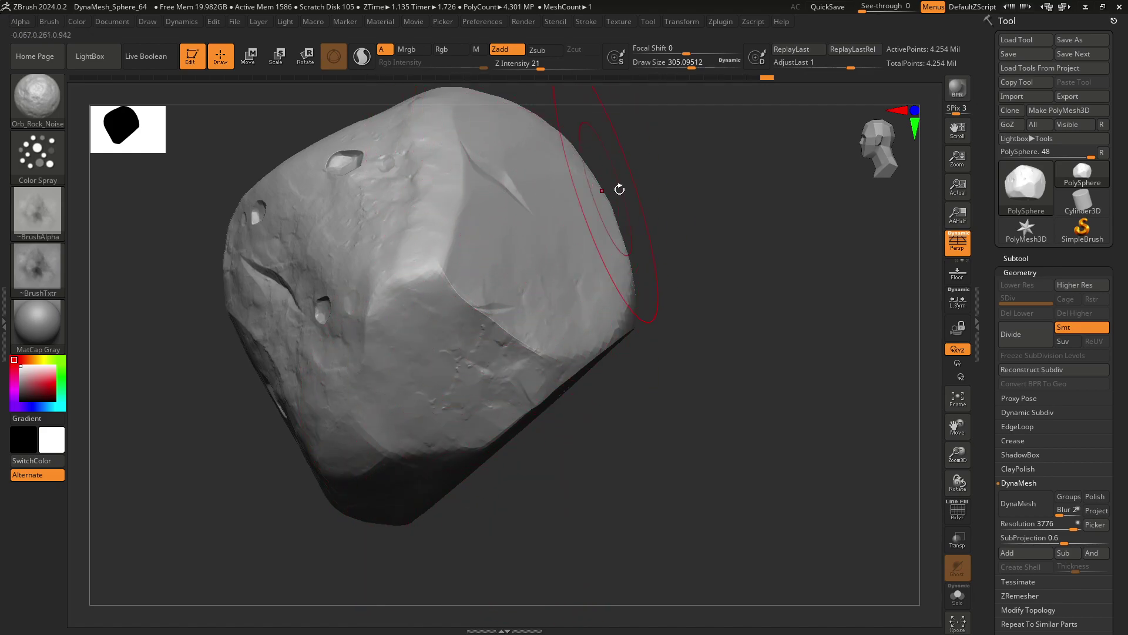
mouse_move(751, 220)
mouse_down()
mouse_move(699, 282)
mouse_move(642, 428)
mouse_up()
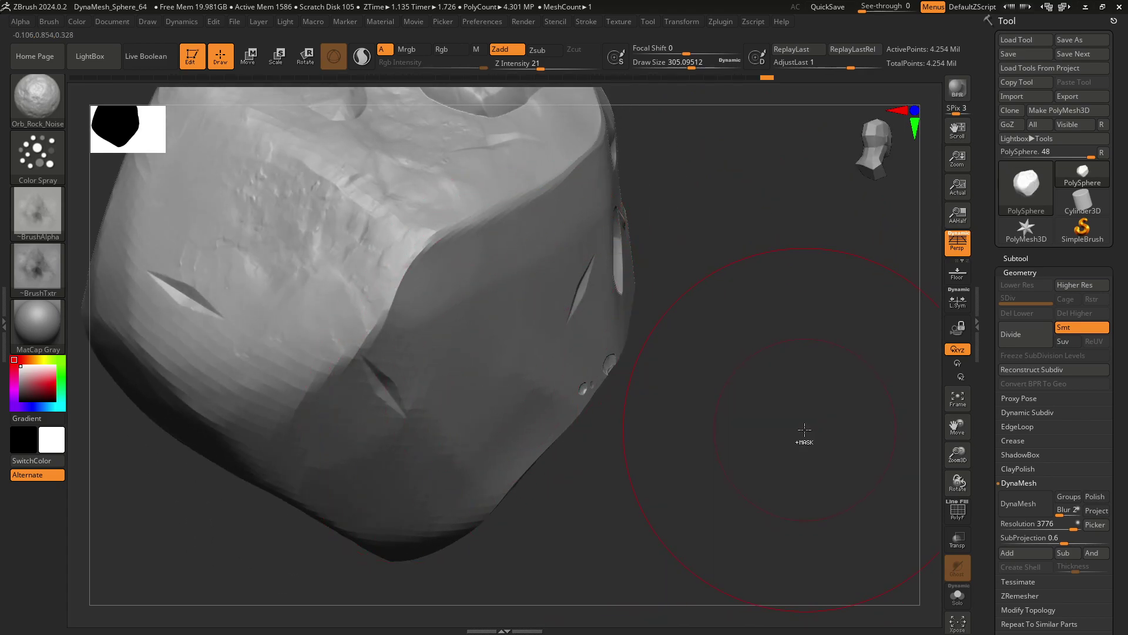
ctrl+right_drag(804, 429, 713, 395)
mouse_move(713, 396)
mouse_down()
mouse_move(608, 431)
mouse_move(634, 383)
mouse_move(626, 411)
mouse_move(600, 406)
mouse_up()
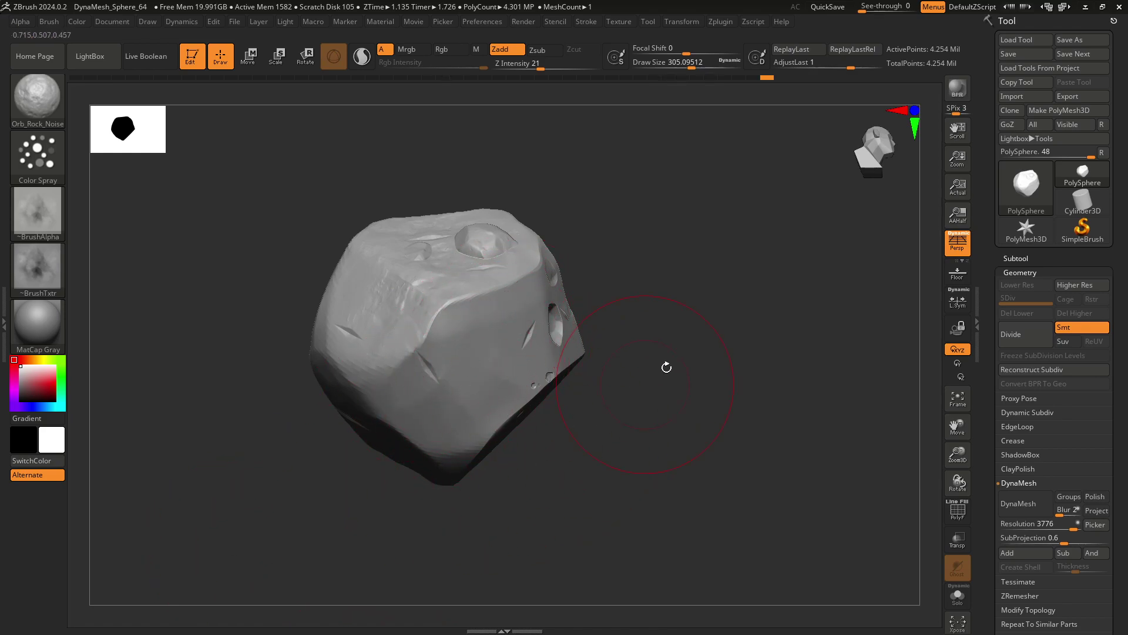
mouse_move(666, 367)
mouse_down()
mouse_move(730, 269)
mouse_move(675, 373)
mouse_move(580, 301)
mouse_up()
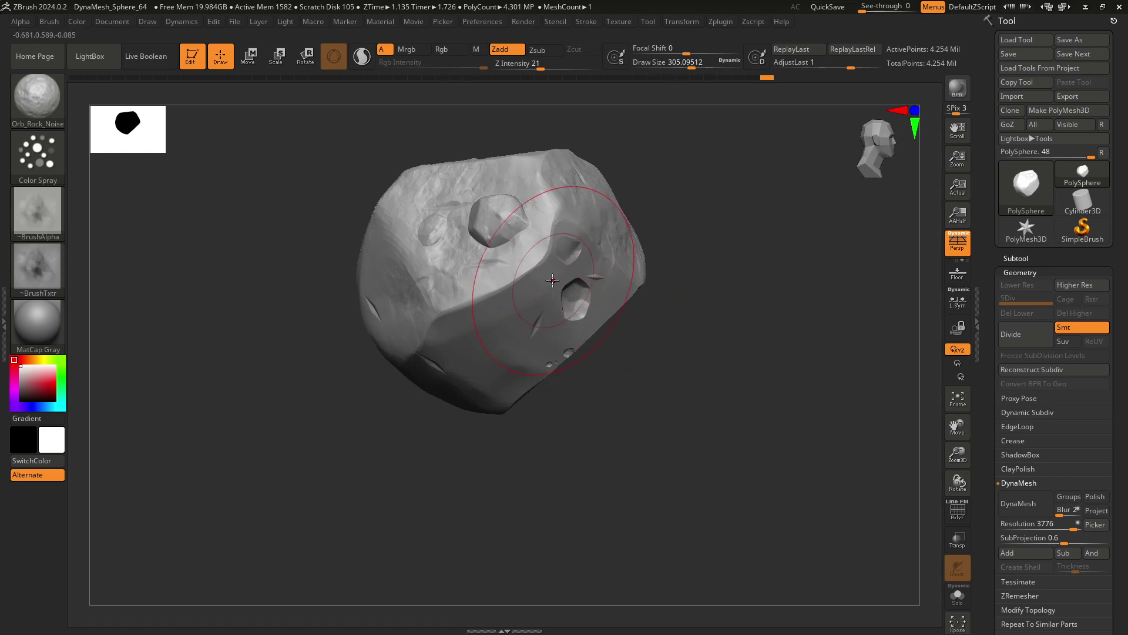
mouse_move(665, 236)
mouse_down()
mouse_move(722, 249)
mouse_move(715, 267)
mouse_up()
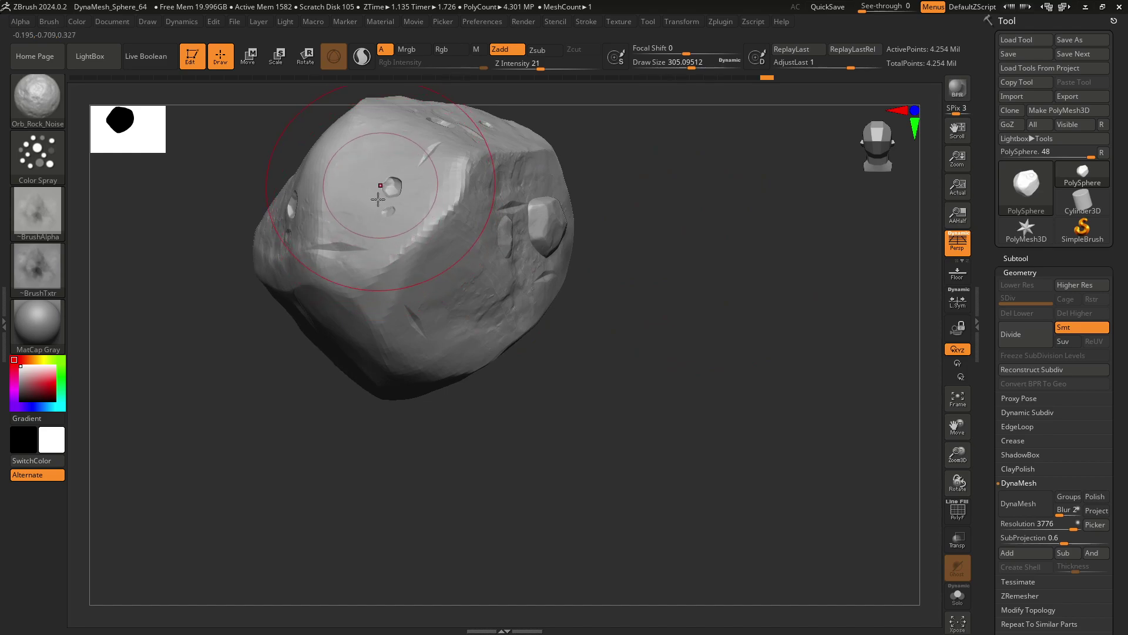
key(ctrl+z)
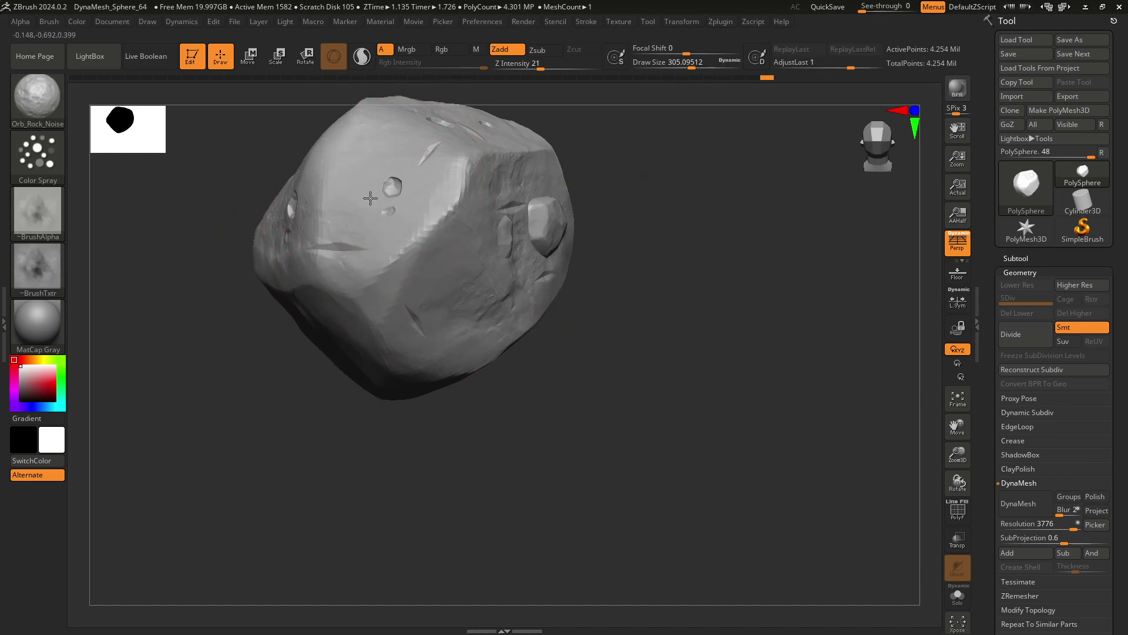
mouse_move(624, 493)
mouse_down()
mouse_move(640, 416)
mouse_move(612, 478)
mouse_move(566, 448)
mouse_move(581, 393)
mouse_move(495, 340)
mouse_up()
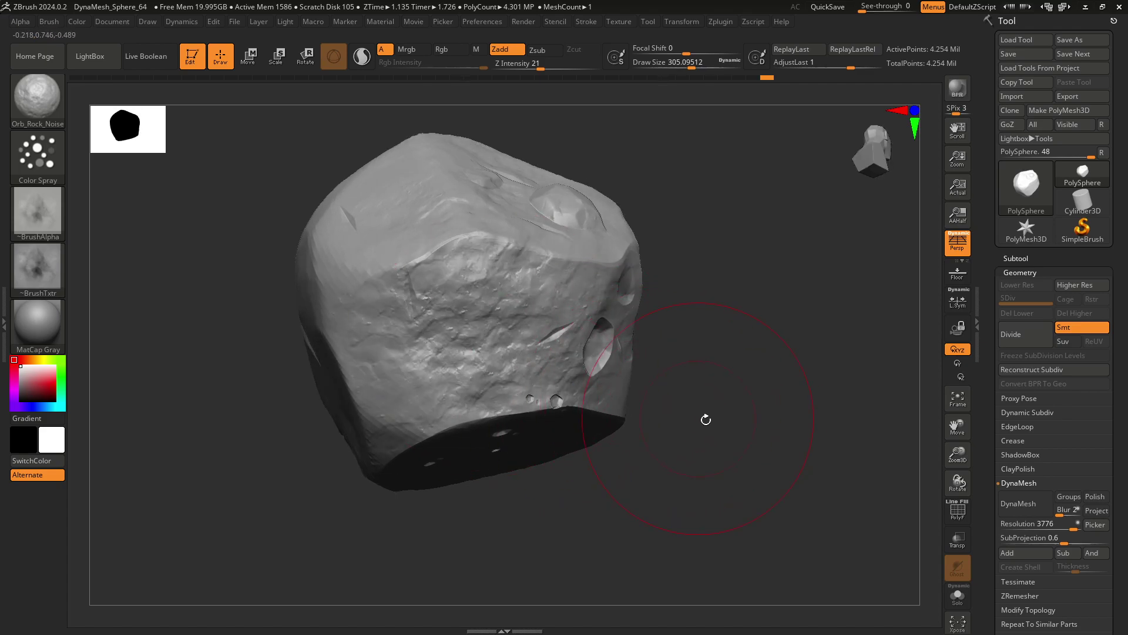
Step: Work rock noise onto the lower front face from several angles, smoothing with Shift where needed
key(ctrl)
mouse_move(753, 423)
mouse_down()
mouse_move(713, 461)
mouse_move(773, 421)
mouse_move(788, 395)
mouse_move(766, 419)
mouse_up()
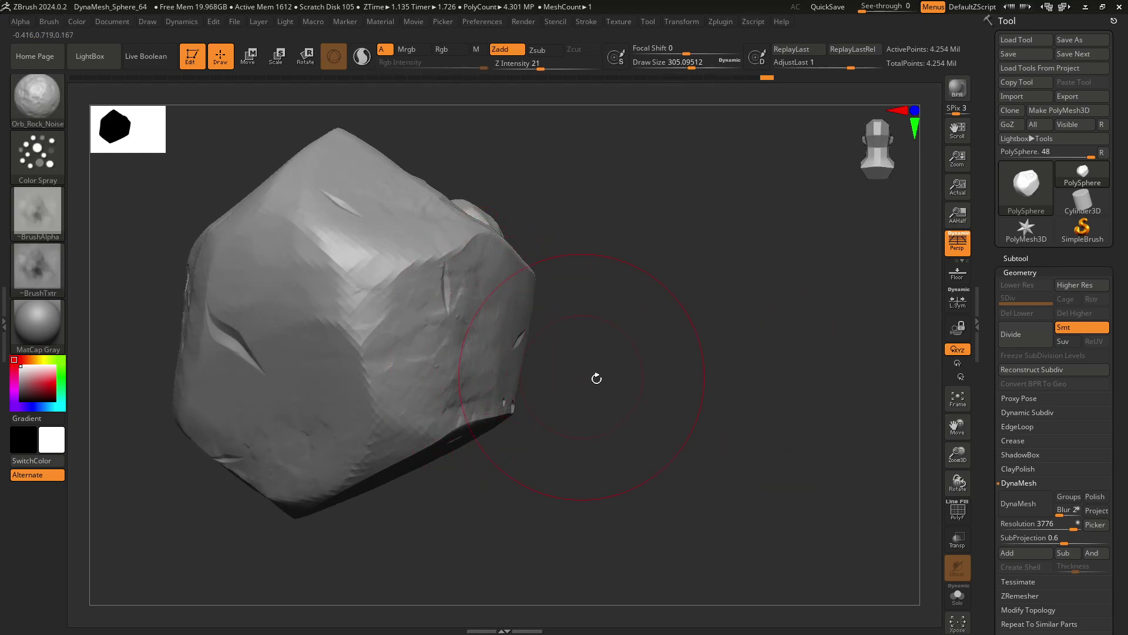
drag(597, 378, 628, 320)
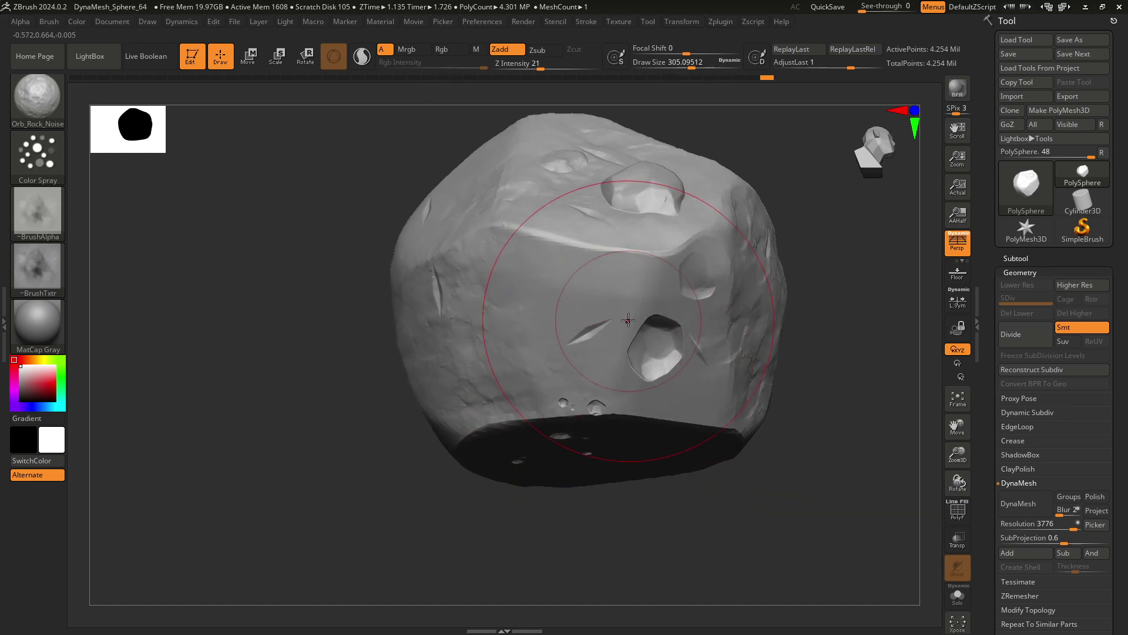
mouse_move(655, 428)
mouse_down()
mouse_move(874, 417)
mouse_move(445, 340)
mouse_up()
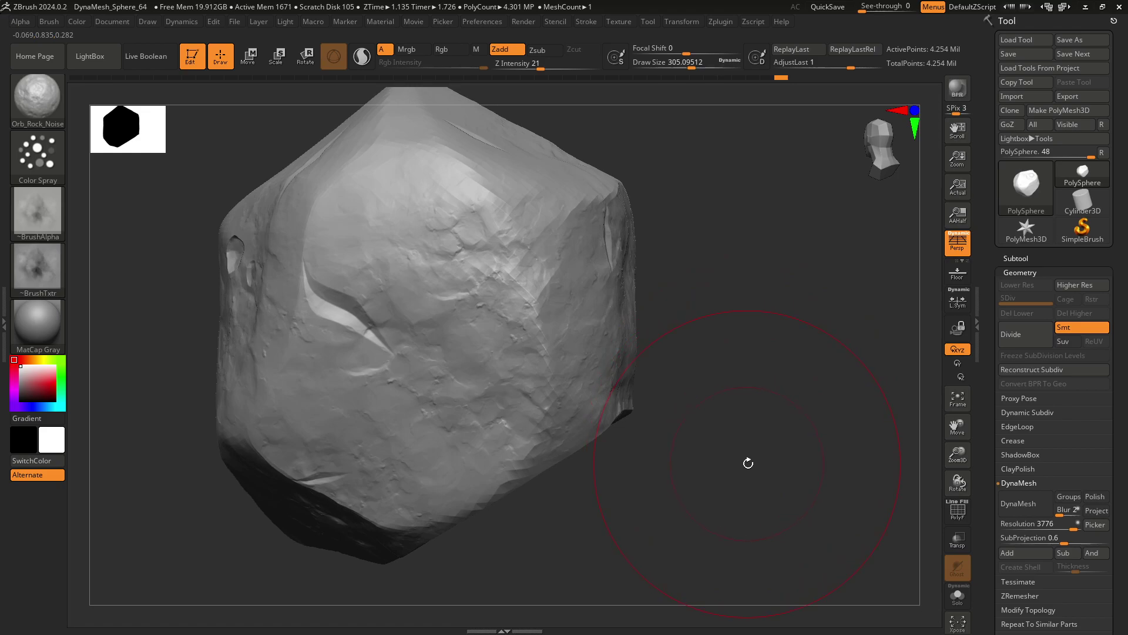
mouse_move(750, 465)
mouse_down()
mouse_move(655, 433)
mouse_move(750, 403)
mouse_move(658, 453)
mouse_move(672, 492)
mouse_move(705, 503)
mouse_up()
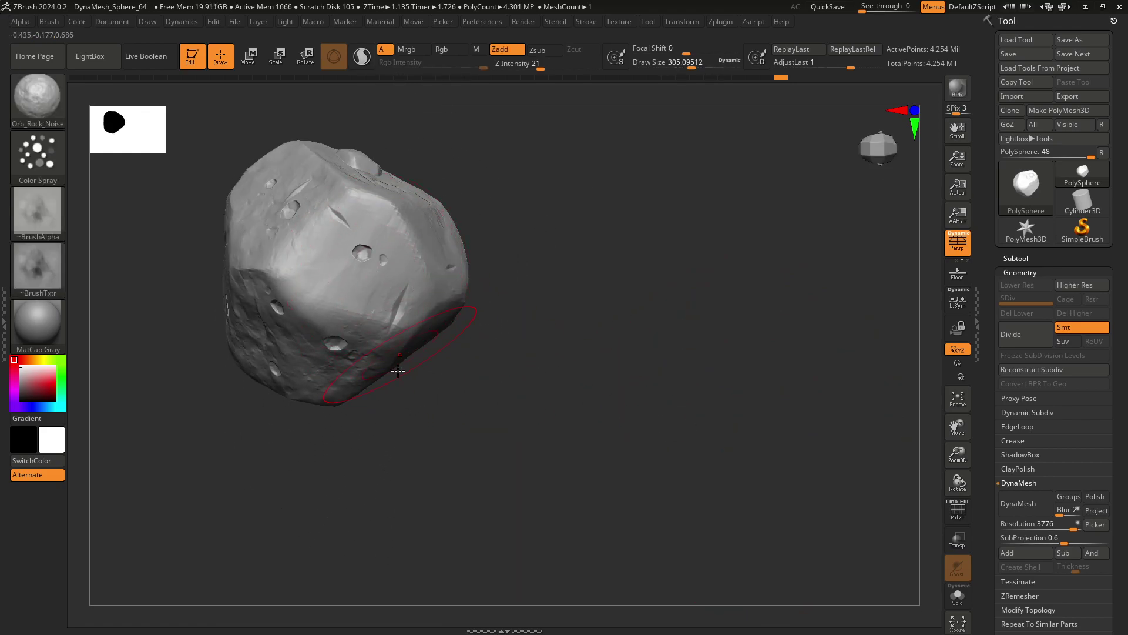
mouse_move(643, 410)
mouse_down()
mouse_move(654, 347)
mouse_move(617, 340)
mouse_move(589, 388)
mouse_move(605, 420)
mouse_move(602, 464)
mouse_move(634, 516)
mouse_move(685, 416)
mouse_move(698, 324)
mouse_move(682, 269)
mouse_move(637, 302)
mouse_move(564, 468)
mouse_move(616, 470)
mouse_move(675, 513)
mouse_move(602, 526)
mouse_move(660, 584)
mouse_move(635, 584)
mouse_move(663, 592)
mouse_move(614, 549)
mouse_up()
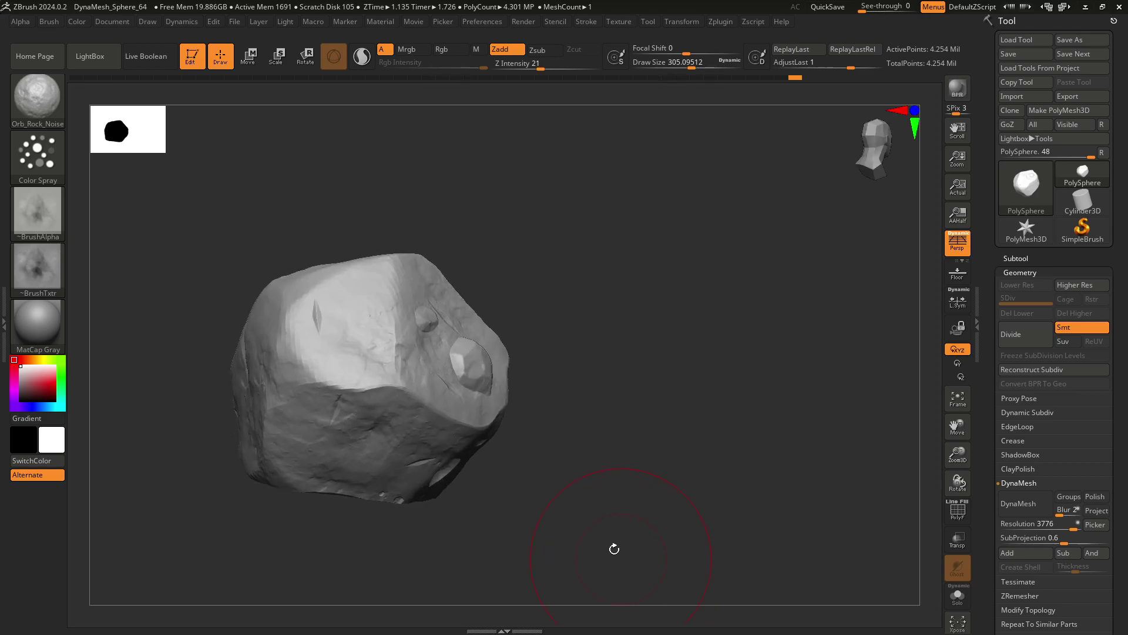
key(shift)
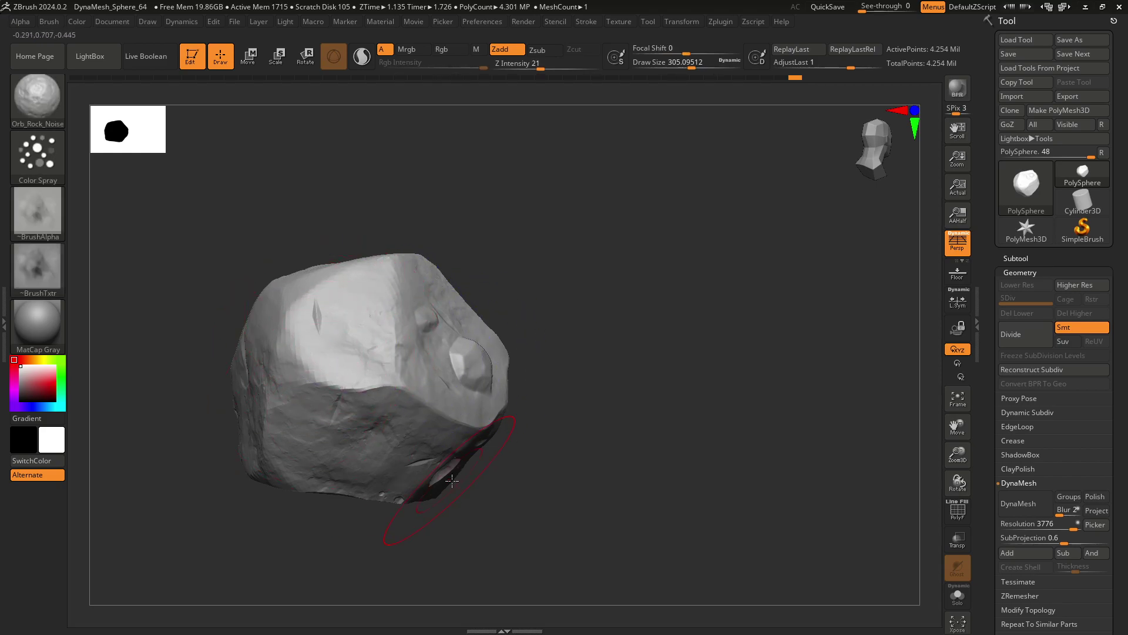
mouse_move(658, 501)
mouse_down()
mouse_move(698, 559)
mouse_move(686, 549)
mouse_up()
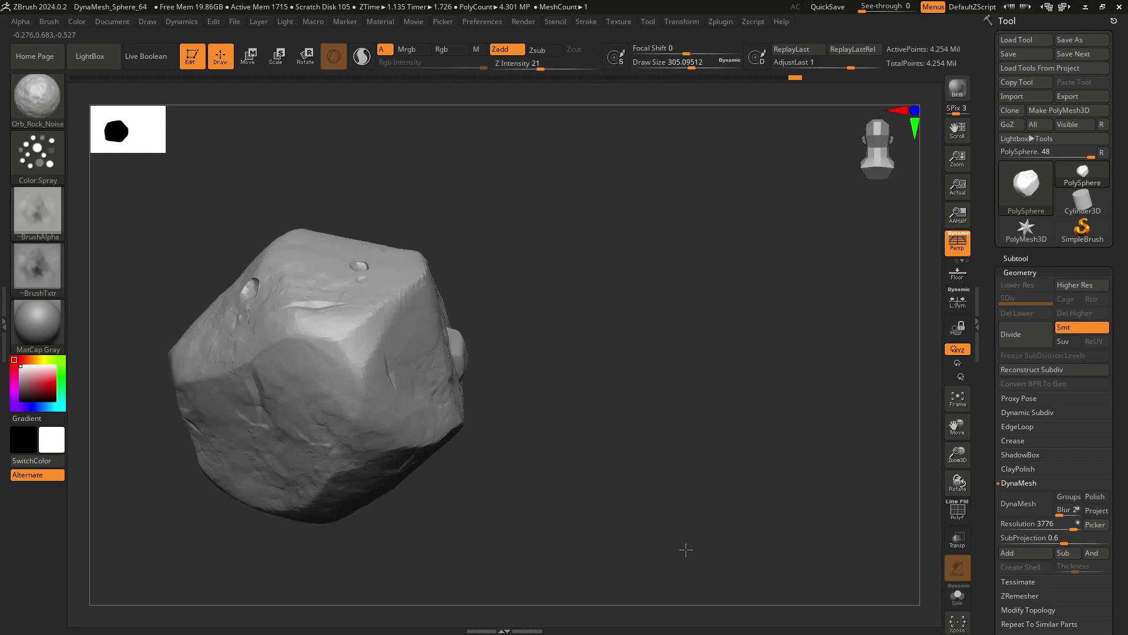
mouse_move(661, 453)
mouse_down()
mouse_move(786, 441)
mouse_move(770, 398)
mouse_move(753, 397)
mouse_move(831, 478)
mouse_move(753, 395)
mouse_move(738, 327)
mouse_move(647, 355)
mouse_move(648, 423)
mouse_move(693, 388)
mouse_move(765, 362)
mouse_move(815, 421)
mouse_move(814, 397)
mouse_up()
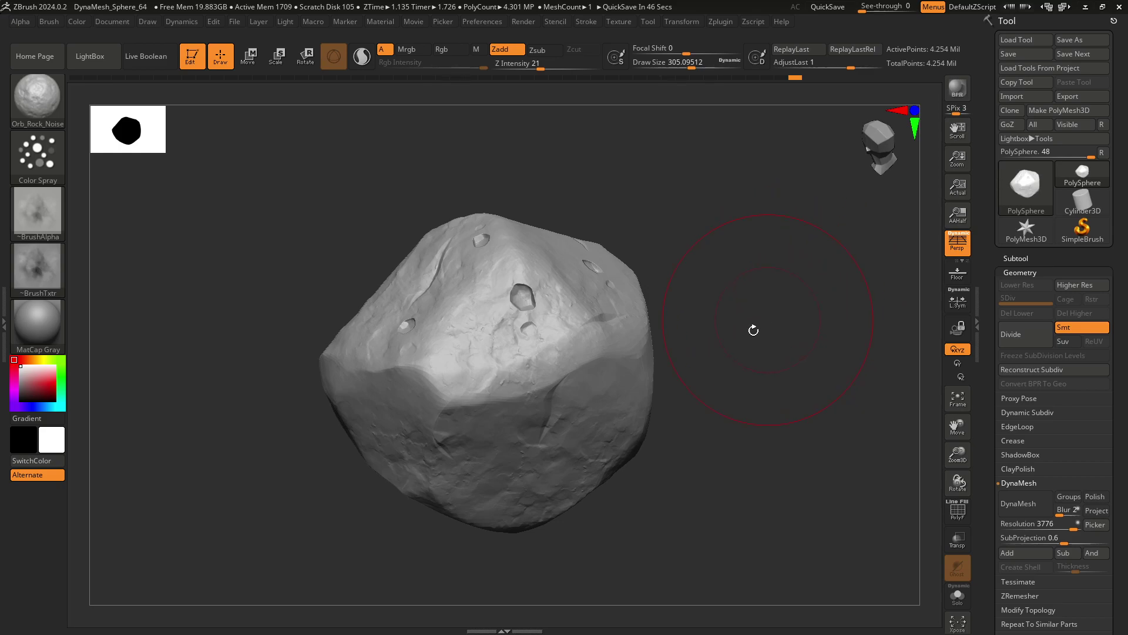
Step: Load Orb_Rock_Detail.ZBP from the Orb brush pack through the brush palette's Load Brush
key(b)
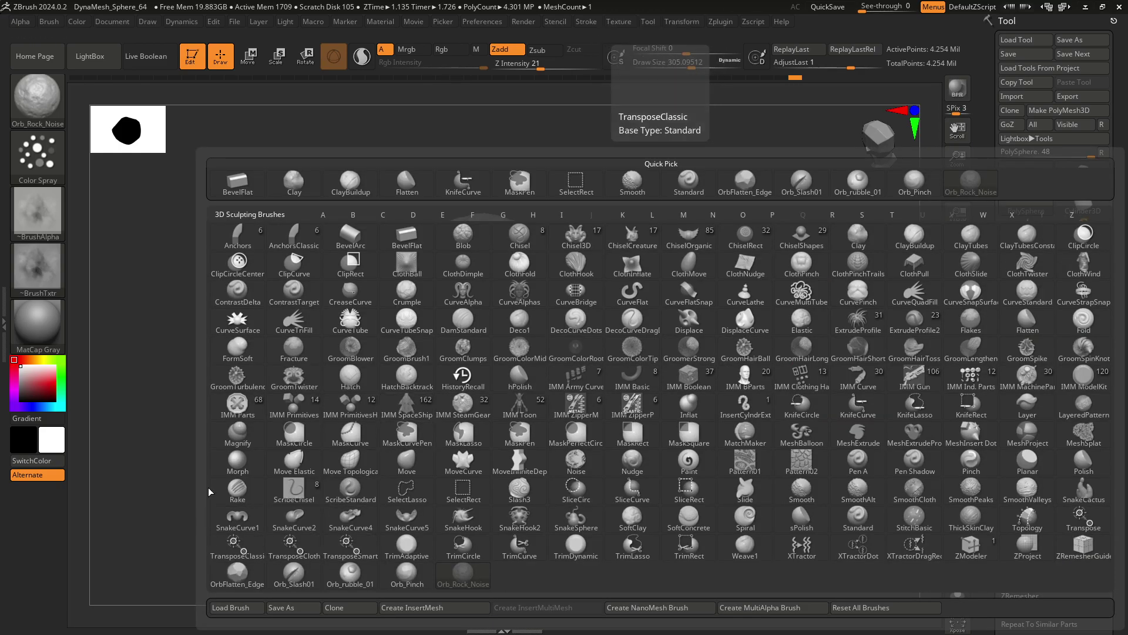
click(237, 607)
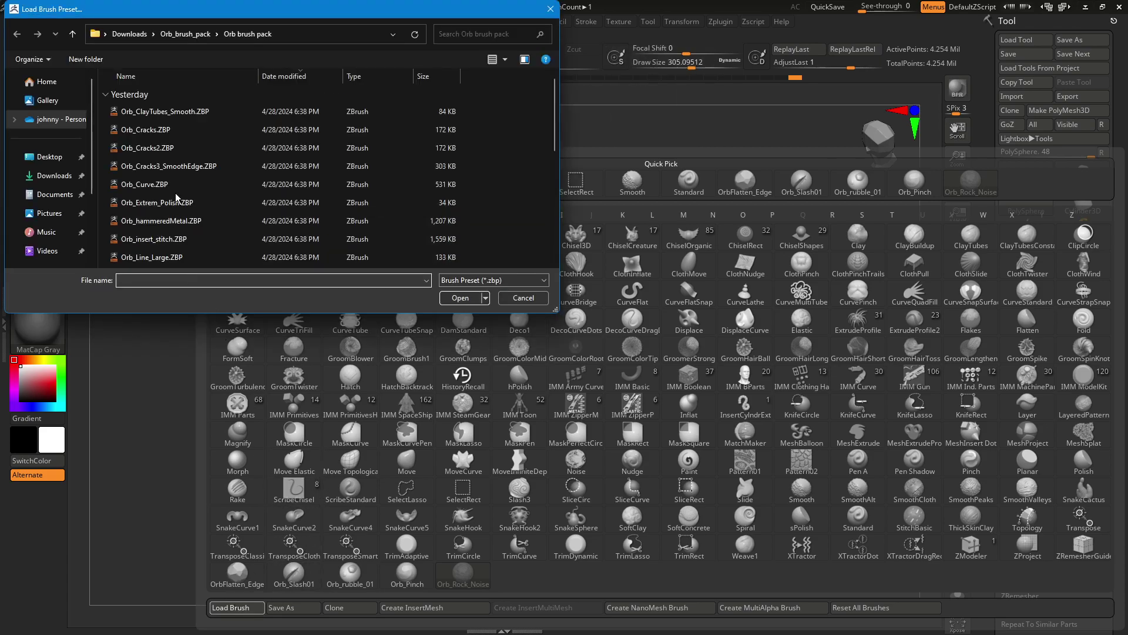
scroll(179, 191, down, 5)
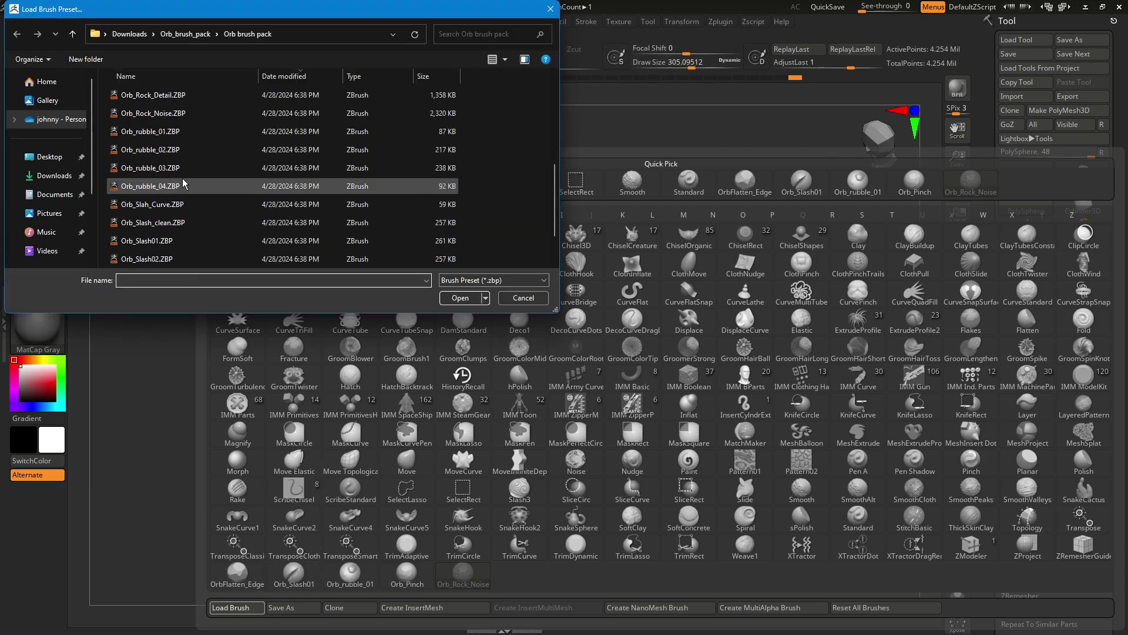
scroll(185, 186, down, 1)
scroll(191, 187, up, 2)
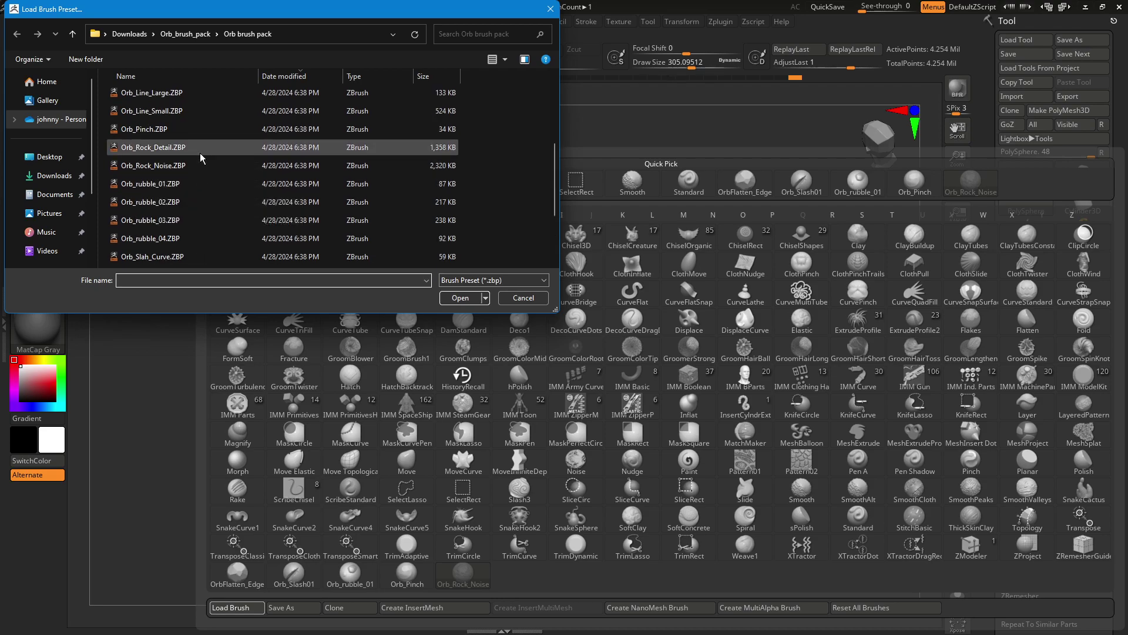
scroll(227, 170, up, 1)
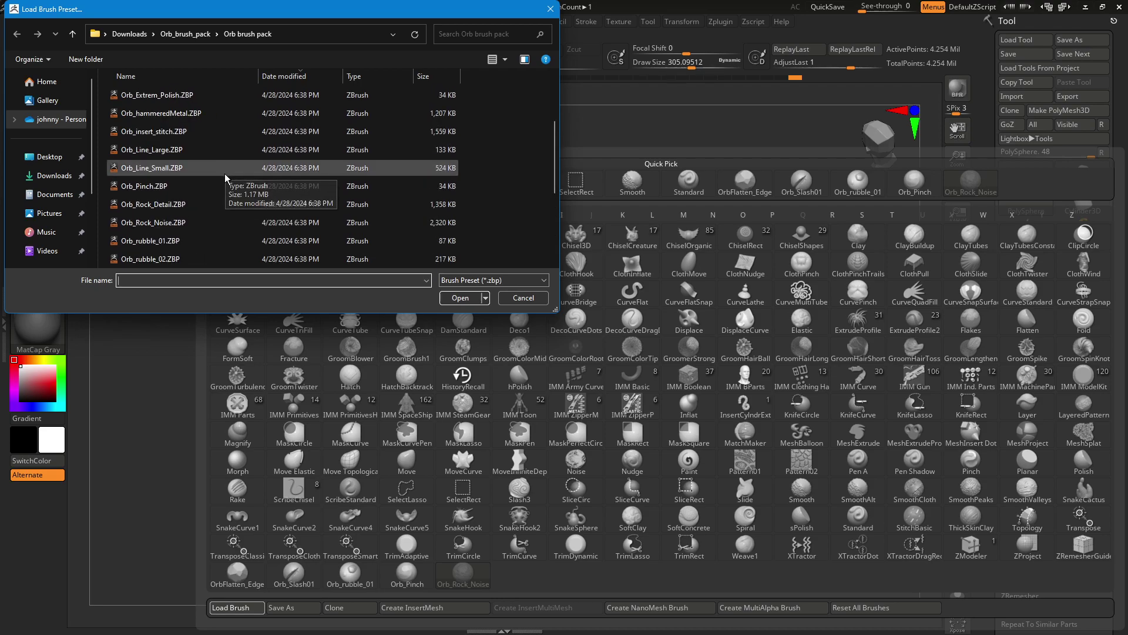
click(153, 204)
click(460, 298)
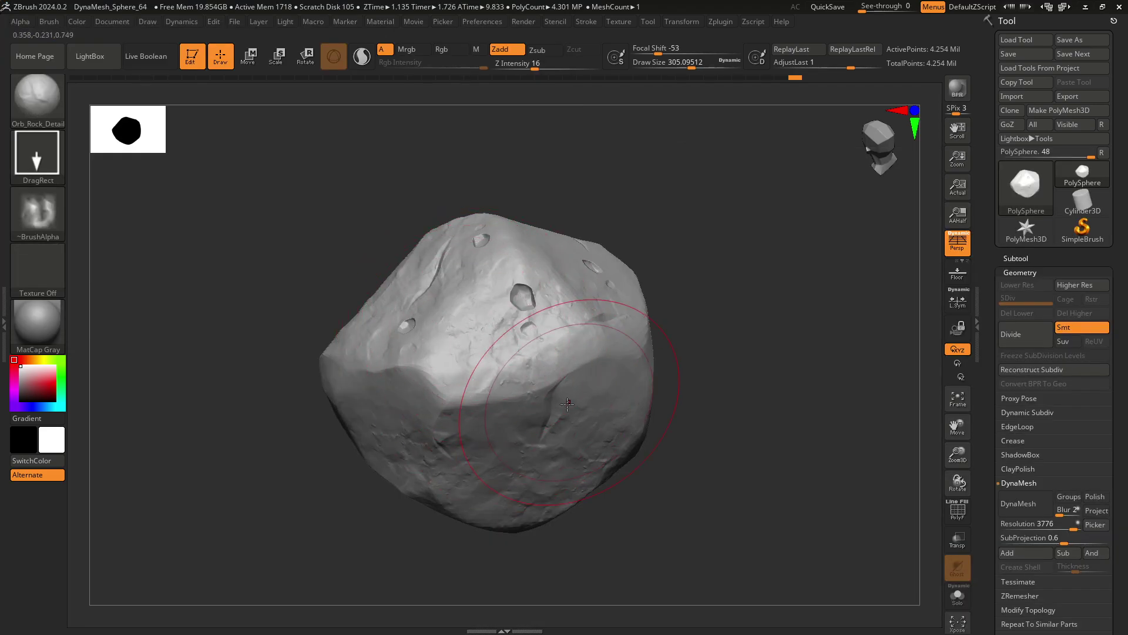
Step: Stroke fine Orb_Rock_Detail chipping over the upper and central faces, checking the slash and pits
mouse_move(453, 370)
mouse_down()
mouse_move(492, 300)
mouse_move(536, 328)
mouse_up()
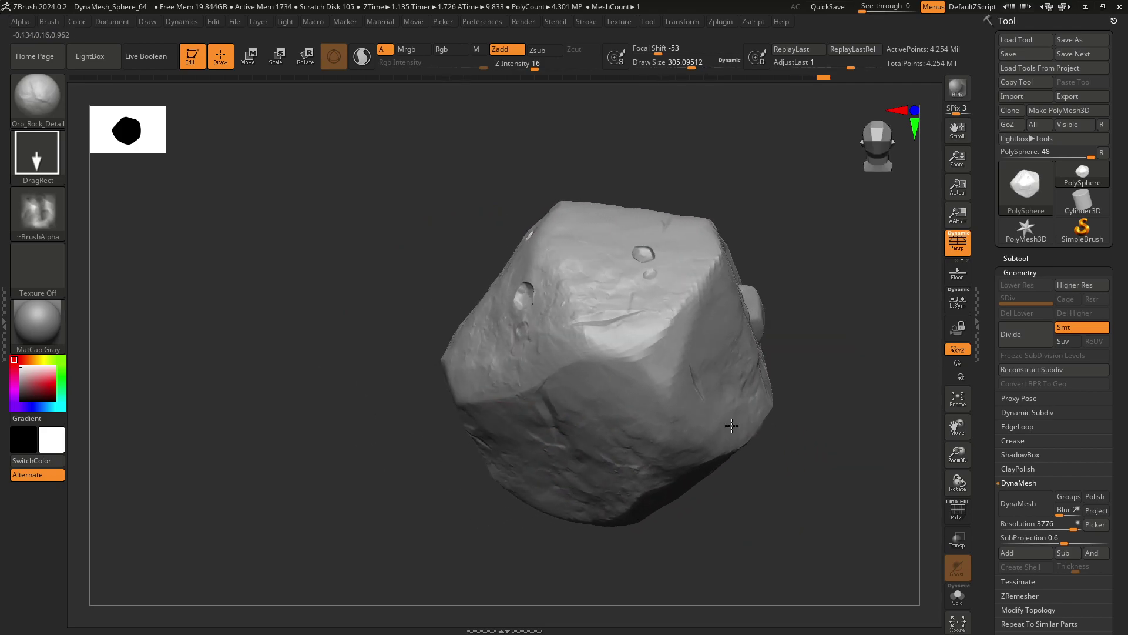
drag(768, 416, 675, 376)
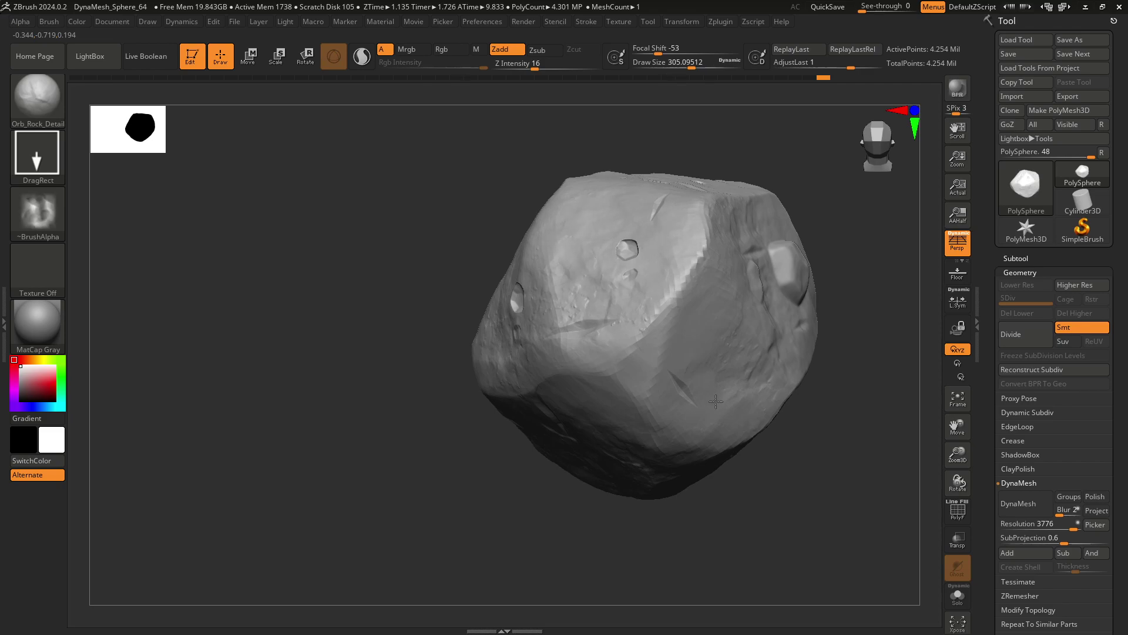
drag(637, 412, 718, 355)
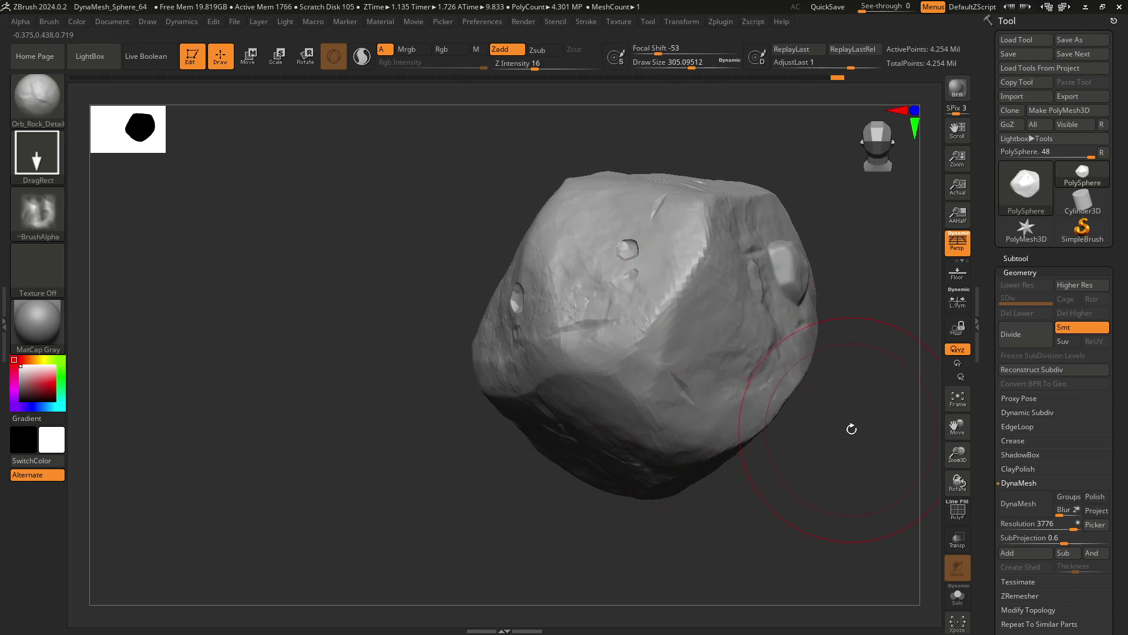
mouse_move(857, 439)
mouse_down()
mouse_move(740, 468)
mouse_move(691, 445)
mouse_move(605, 229)
mouse_up()
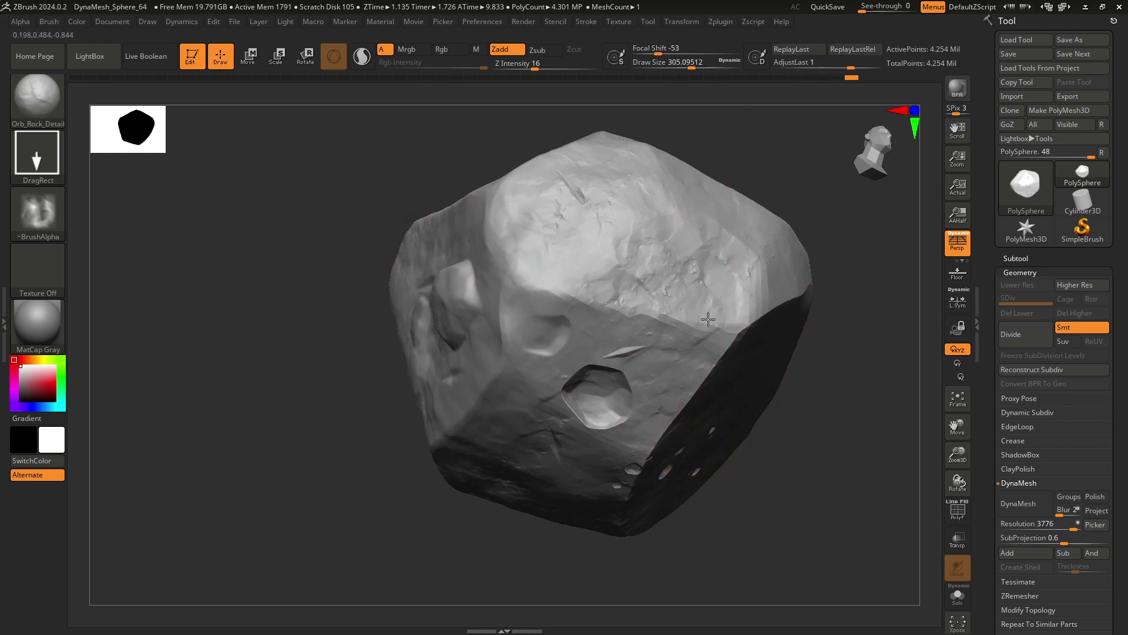
mouse_move(708, 318)
mouse_down()
mouse_move(834, 213)
mouse_move(824, 256)
mouse_up()
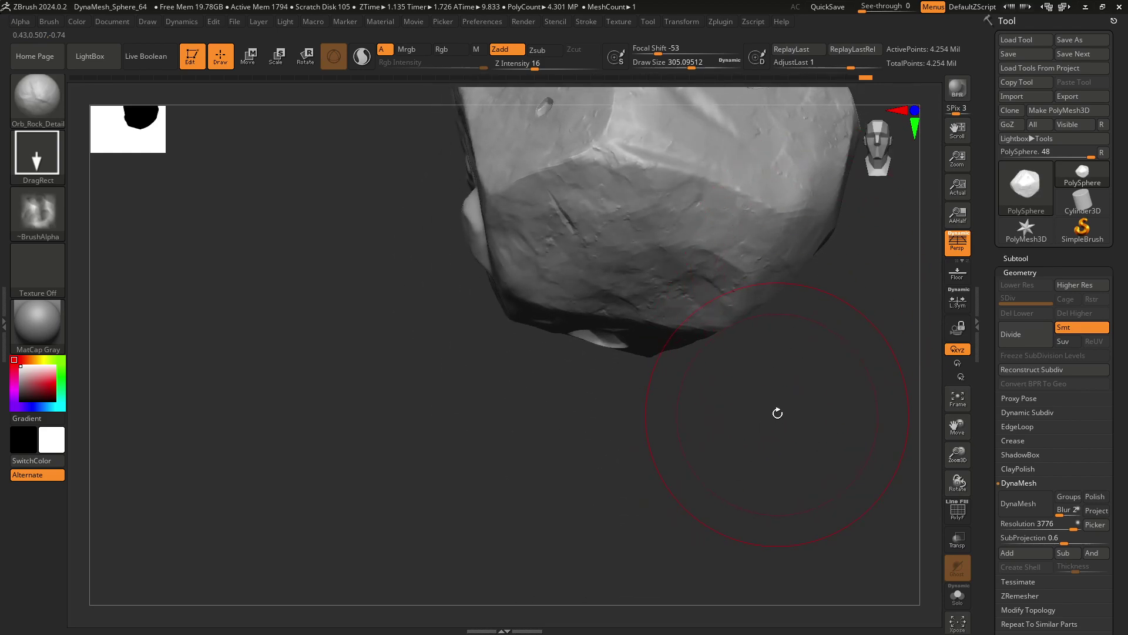
mouse_move(730, 453)
mouse_down()
mouse_move(731, 470)
mouse_move(644, 513)
mouse_up()
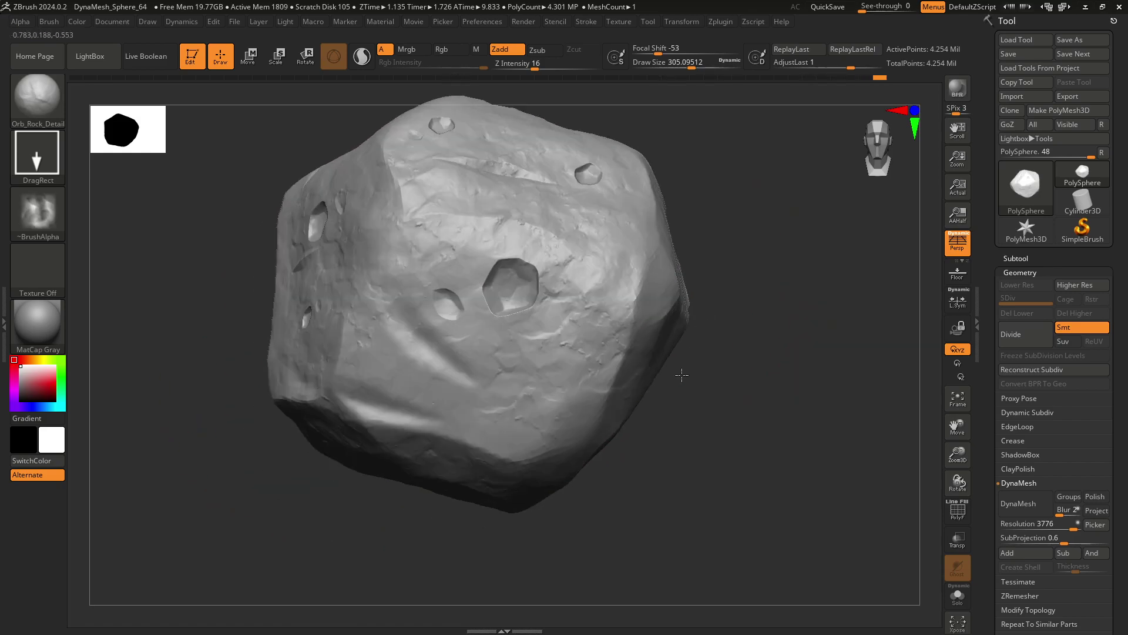
mouse_move(676, 371)
mouse_down()
mouse_move(662, 373)
mouse_move(536, 239)
mouse_up()
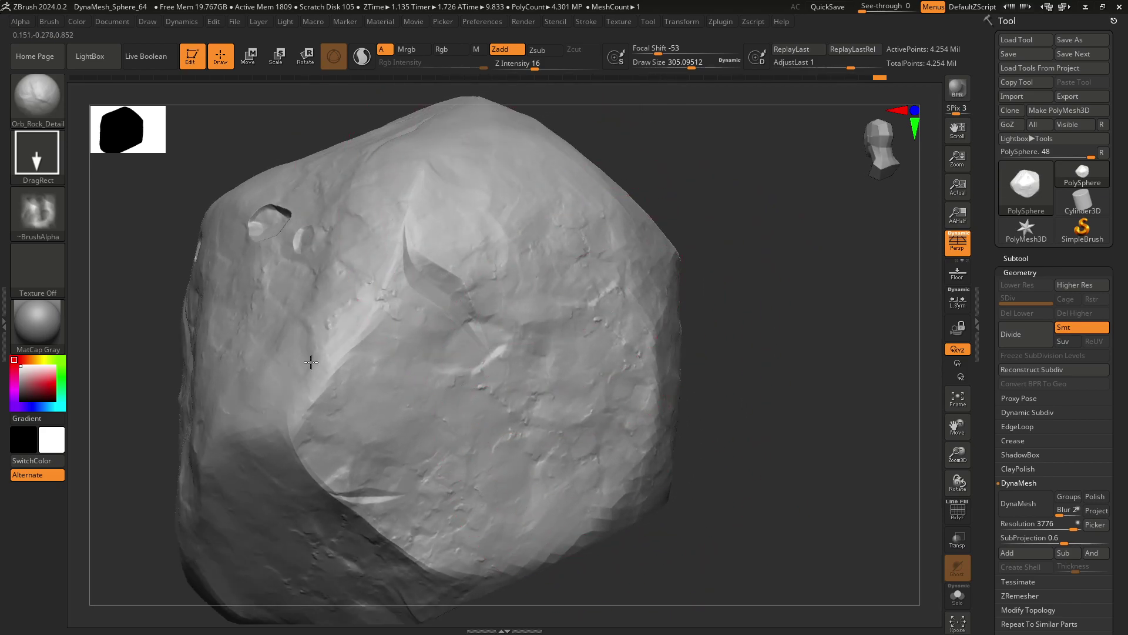
drag(791, 327, 800, 311)
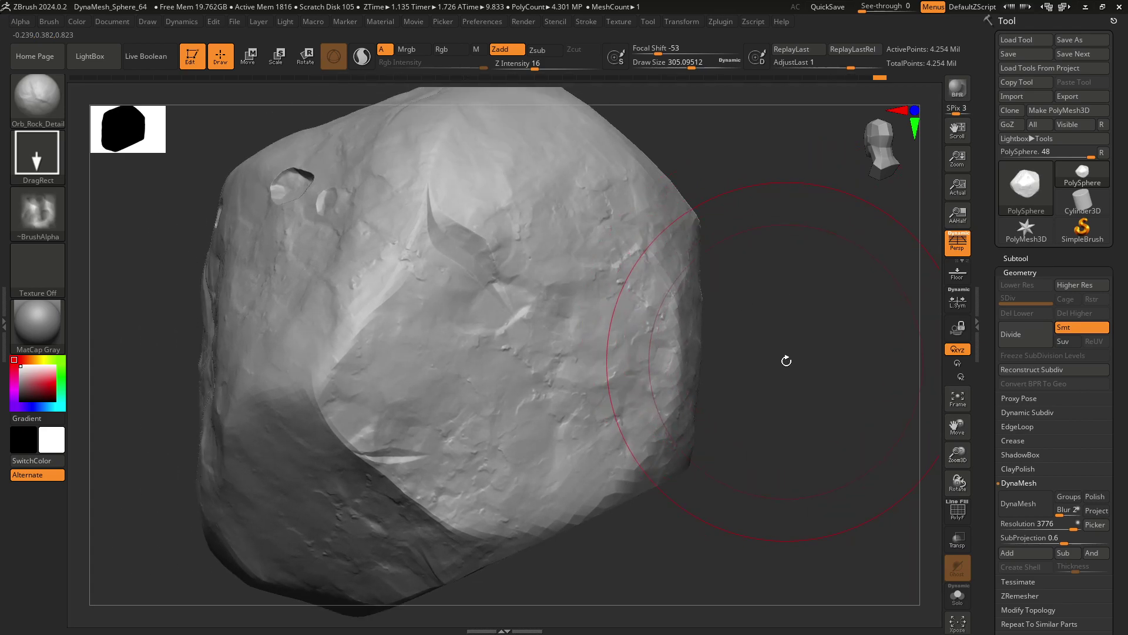
drag(789, 358, 836, 378)
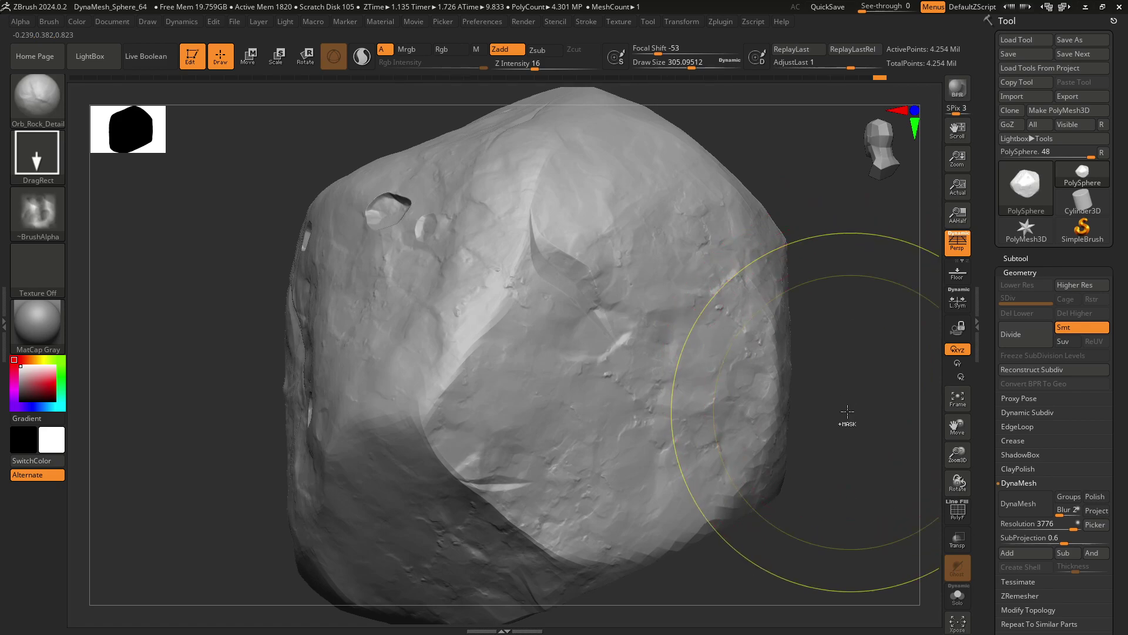
ctrl+right_drag(776, 415, 775, 383)
mouse_move(783, 222)
mouse_down()
mouse_move(812, 216)
mouse_move(353, 401)
mouse_move(265, 327)
mouse_move(382, 289)
mouse_move(403, 308)
mouse_move(424, 377)
mouse_move(445, 352)
mouse_move(433, 459)
mouse_move(306, 386)
mouse_move(853, 379)
mouse_move(278, 344)
mouse_move(510, 113)
mouse_move(496, 473)
mouse_move(572, 615)
mouse_up()
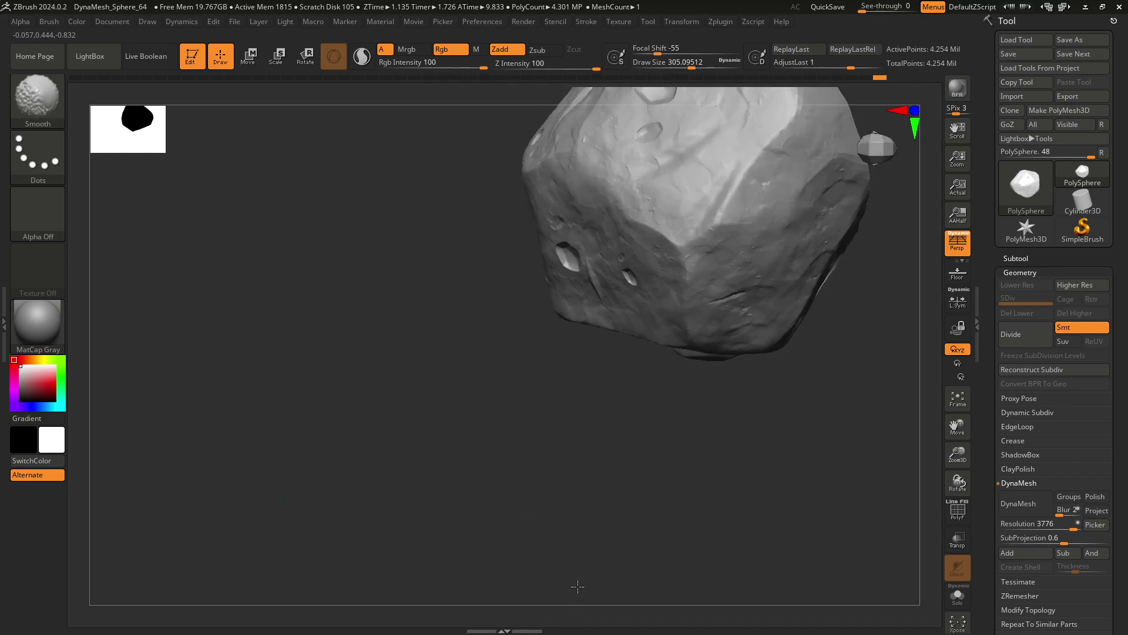
mouse_move(414, 303)
mouse_down()
mouse_move(352, 466)
mouse_move(297, 433)
mouse_move(309, 373)
mouse_move(305, 391)
mouse_move(252, 376)
mouse_move(307, 292)
mouse_move(388, 263)
mouse_move(416, 232)
mouse_move(365, 234)
mouse_move(379, 184)
mouse_up()
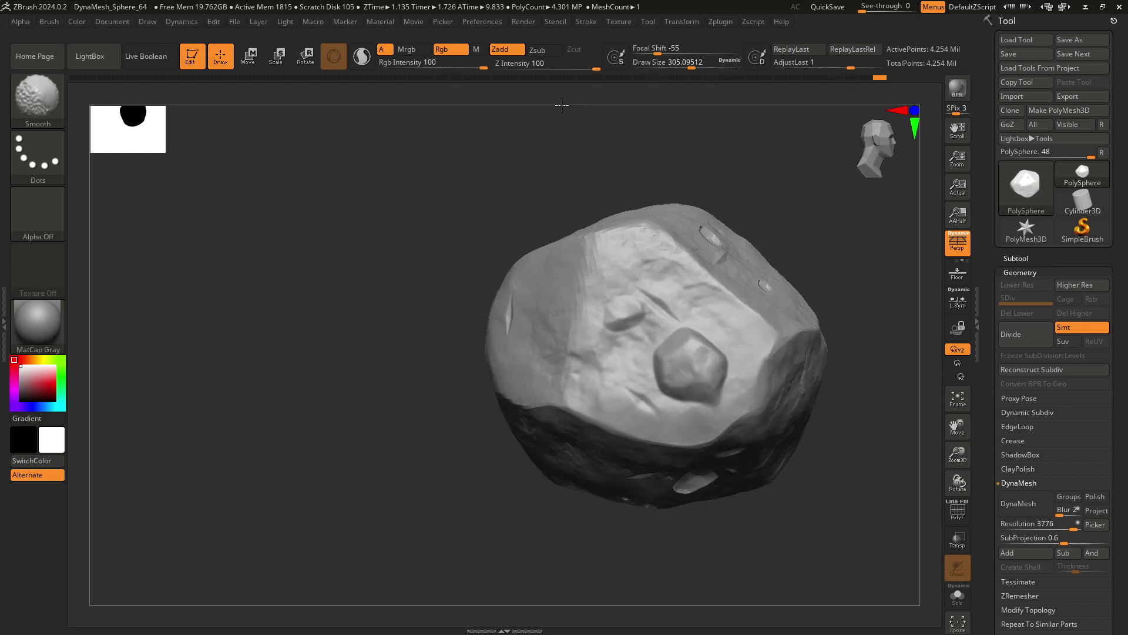
mouse_move(375, 261)
mouse_down()
mouse_move(262, 245)
mouse_move(761, 330)
mouse_move(784, 271)
mouse_move(788, 303)
mouse_up()
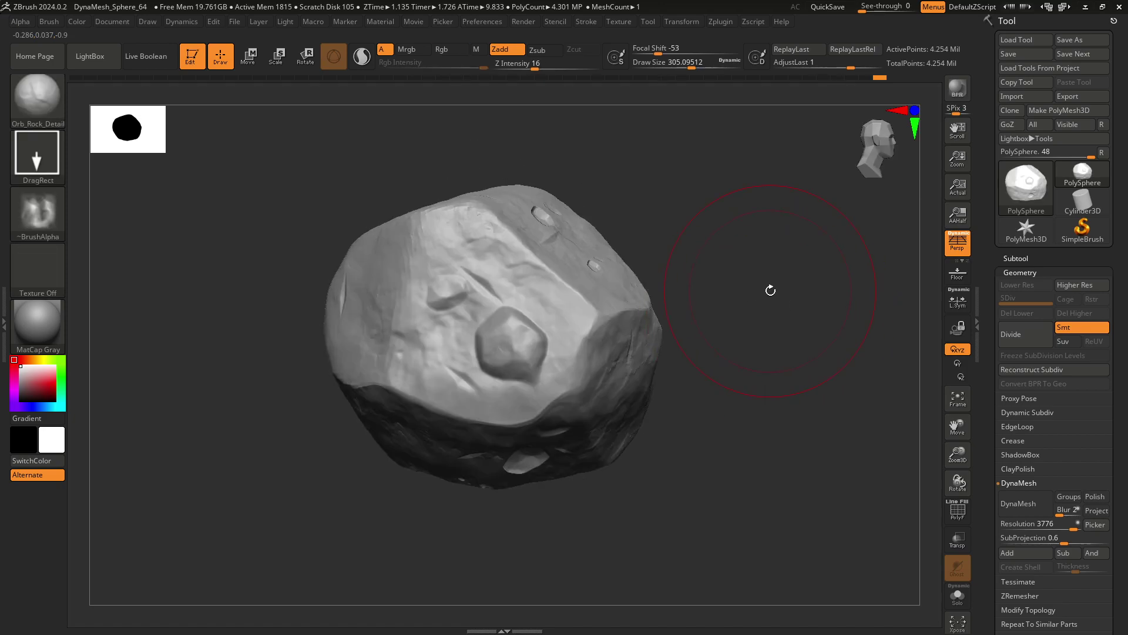